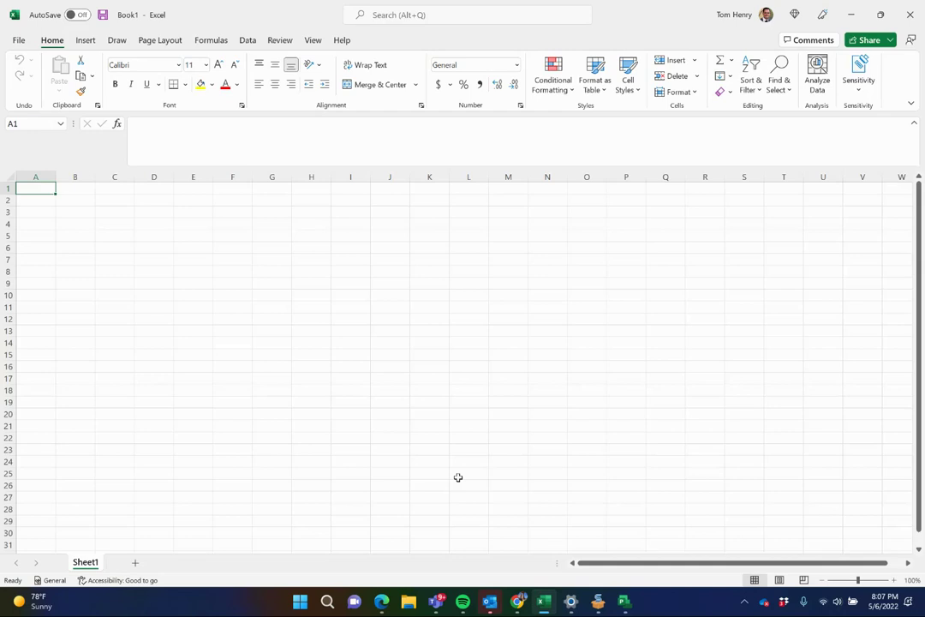
Step: List Project A, Task a, Task B, Task C and Task D down column A, starting in A1
{"action": "type", "text": "Project A"}
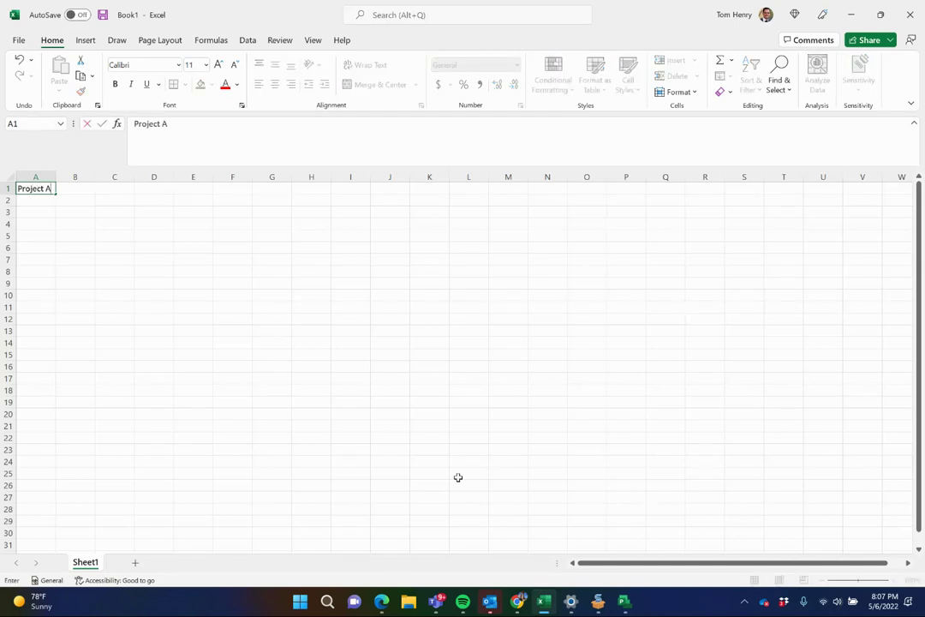
{"action": "key", "text": "Return"}
{"action": "type", "text": "Task a"}
{"action": "key", "text": "Return"}
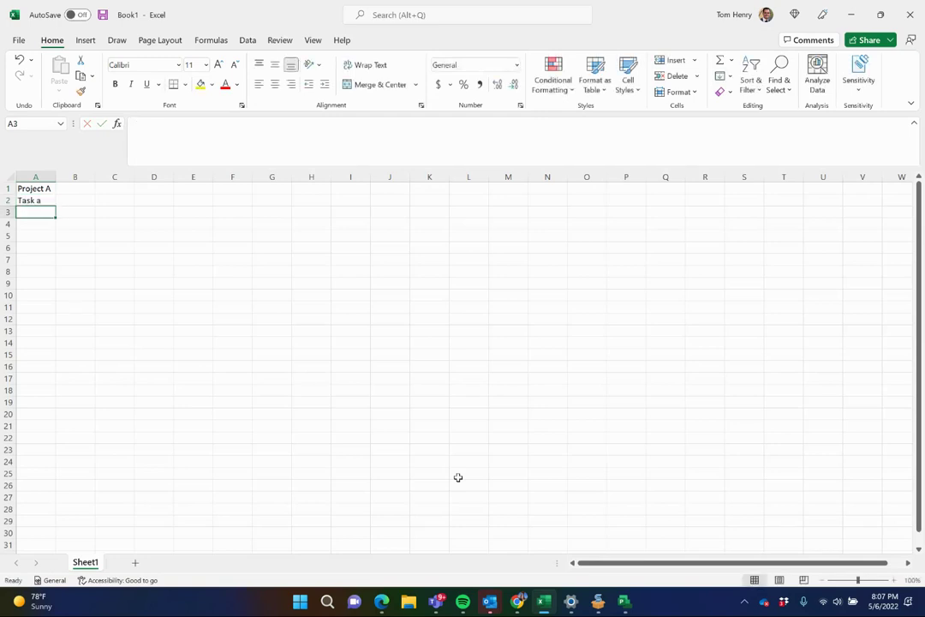
{"action": "type", "text": "Task B"}
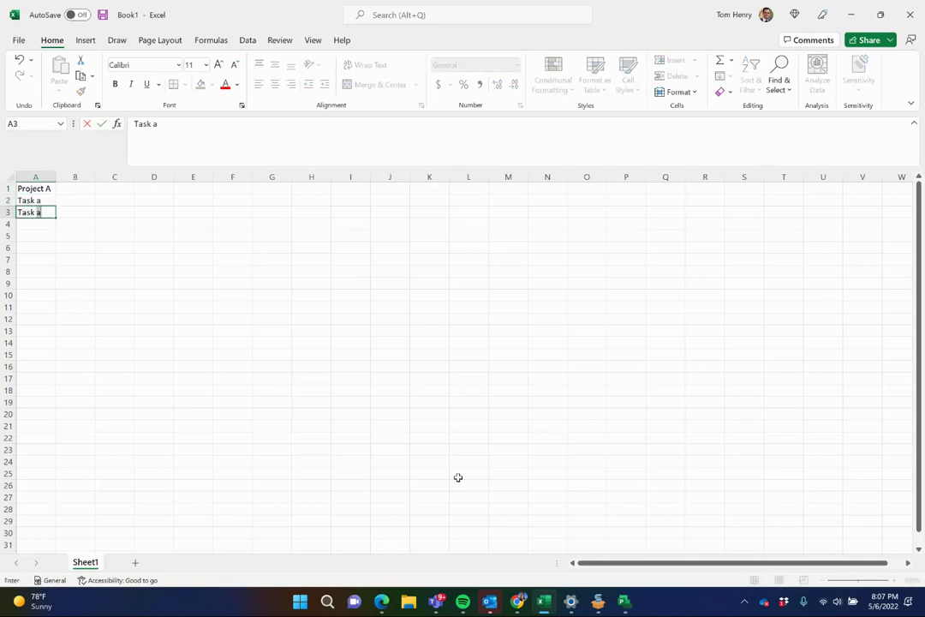
{"action": "key", "text": "Return"}
{"action": "type", "text": "Task C"}
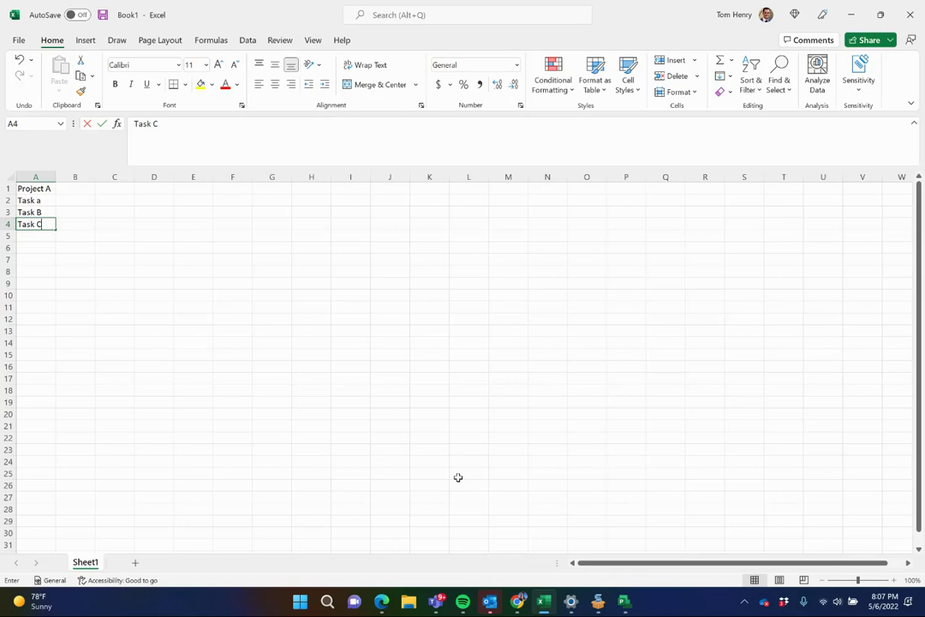
{"action": "key", "text": "Return"}
{"action": "type", "text": "Task D"}
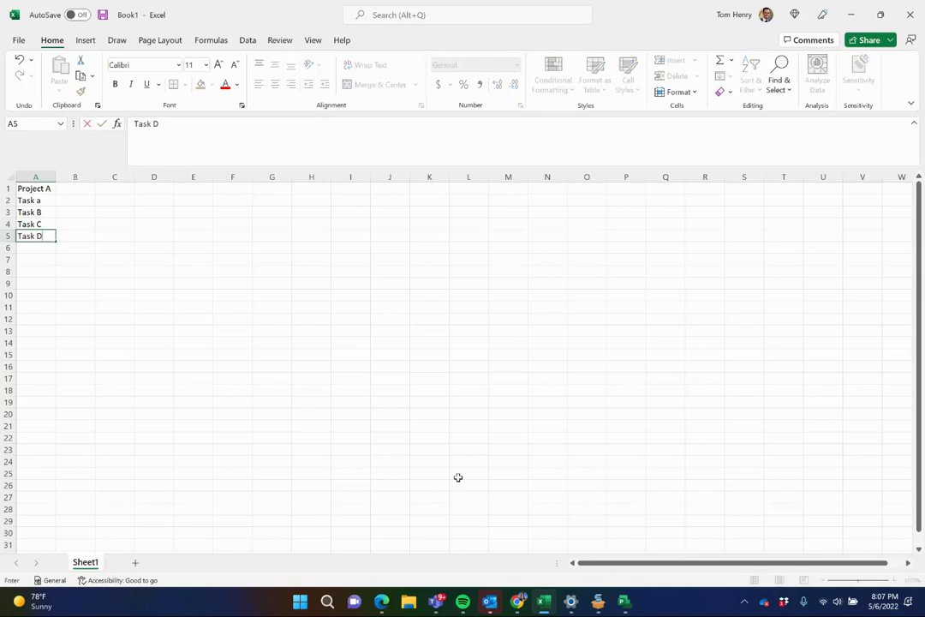
{"action": "key", "text": "Return"}
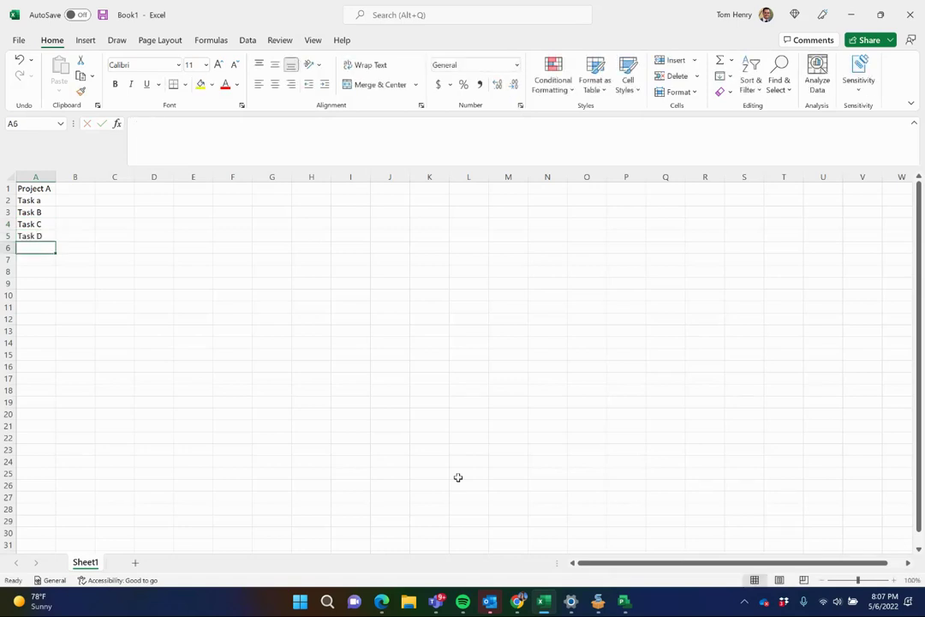
Step: Add "Phase 1 complete" below Task D and widen column A to fit the text
{"action": "type", "text": "Phas"}
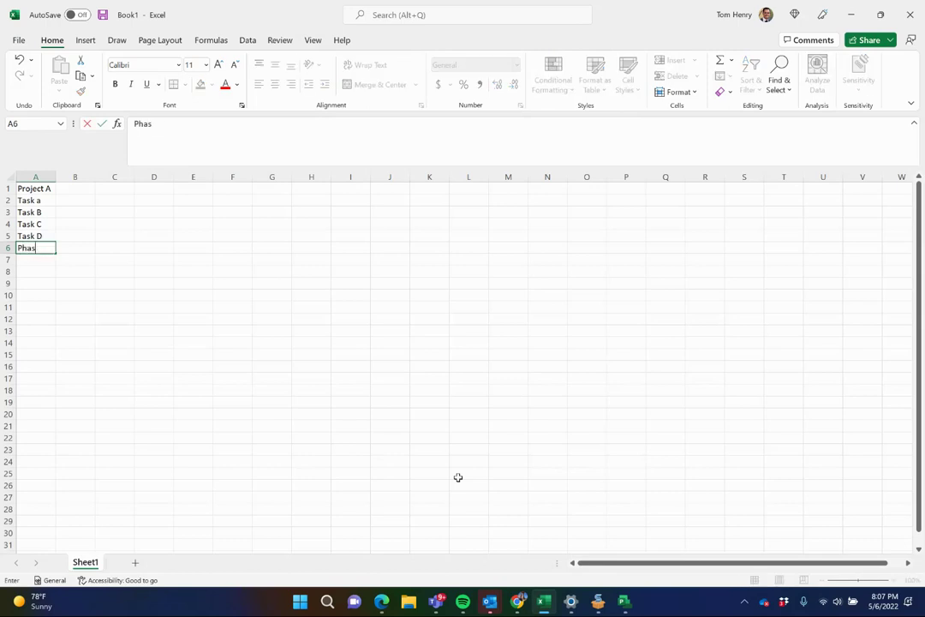
{"action": "type", "text": "e 1 complete"}
{"action": "key", "text": "Return"}
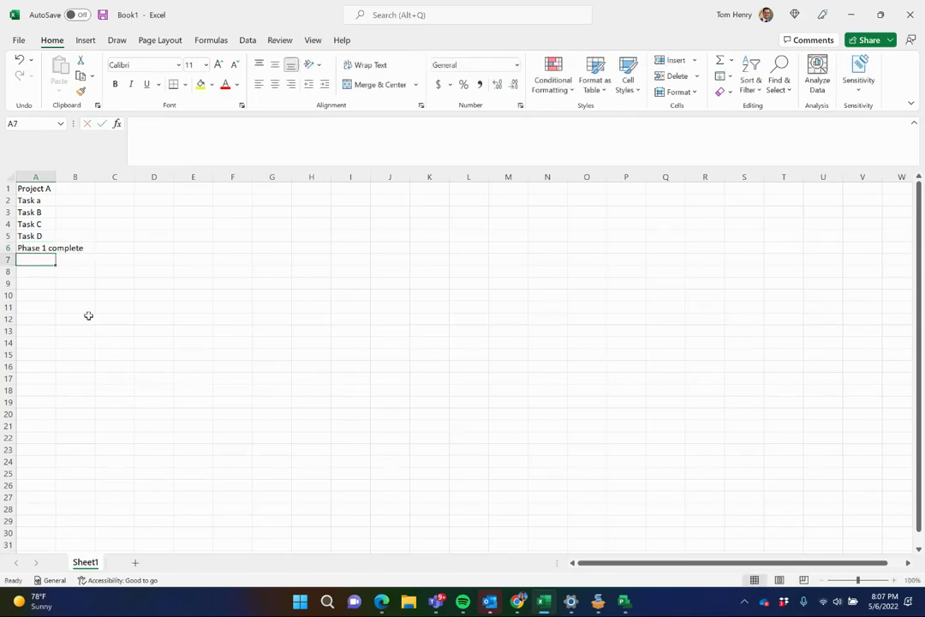
{"action": "left_click_drag", "start_coordinate": [52, 175], "coordinate": [86, 175]}
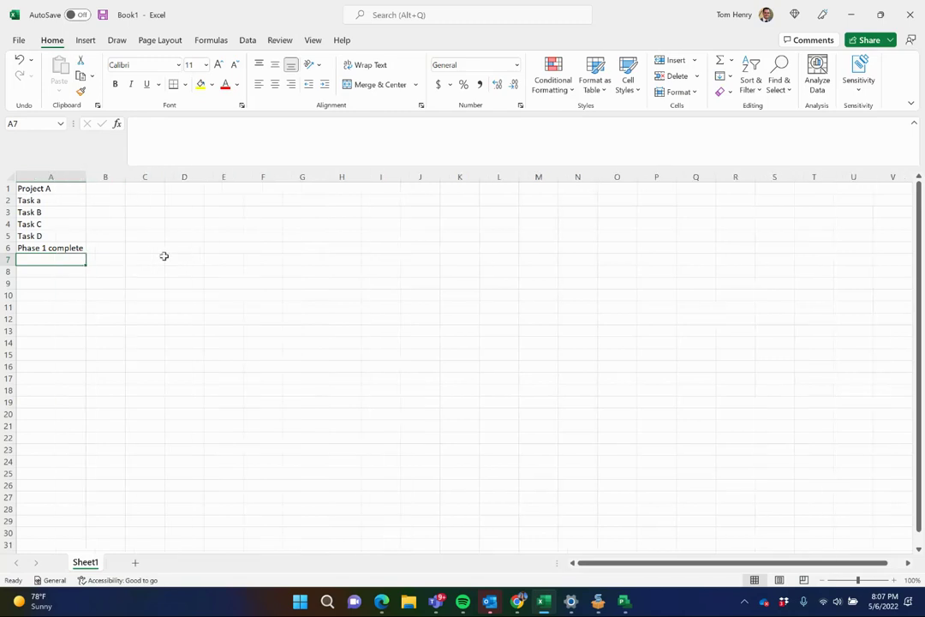
Step: Insert a blank row above Project A for column headings
{"action": "left_click", "coordinate": [58, 188]}
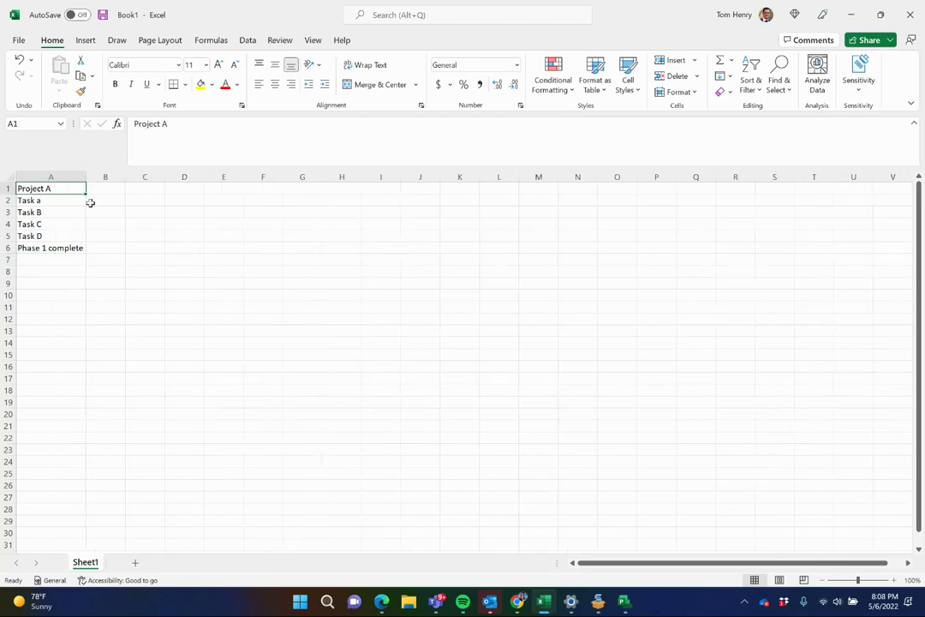
{"action": "left_click", "coordinate": [5, 188]}
{"action": "right_click", "coordinate": [4, 188]}
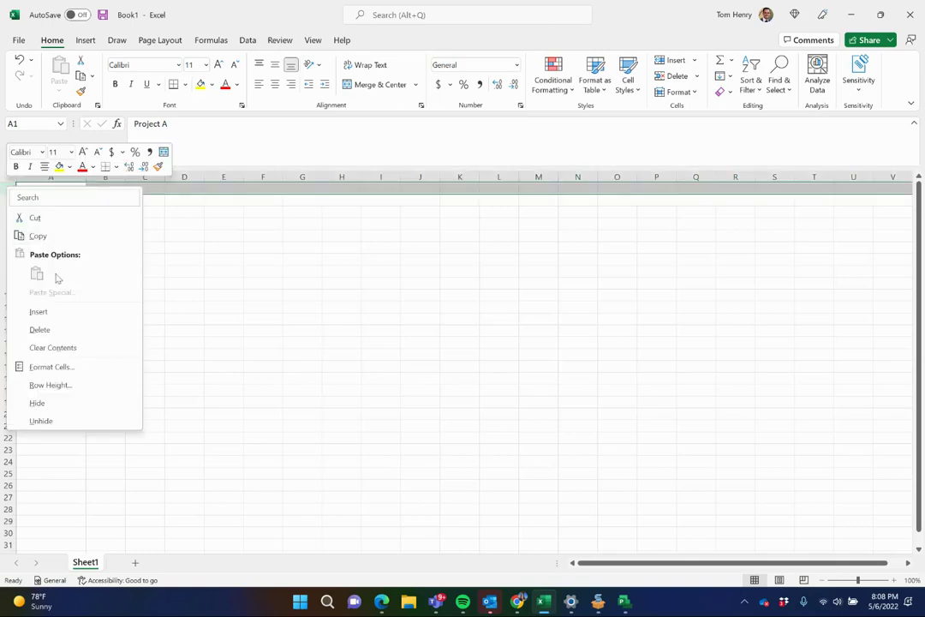
{"action": "left_click", "coordinate": [64, 310]}
{"action": "left_click", "coordinate": [73, 239]}
Step: Enter the heading "Task Name" in A1 and make it bold
{"action": "left_click", "coordinate": [57, 189]}
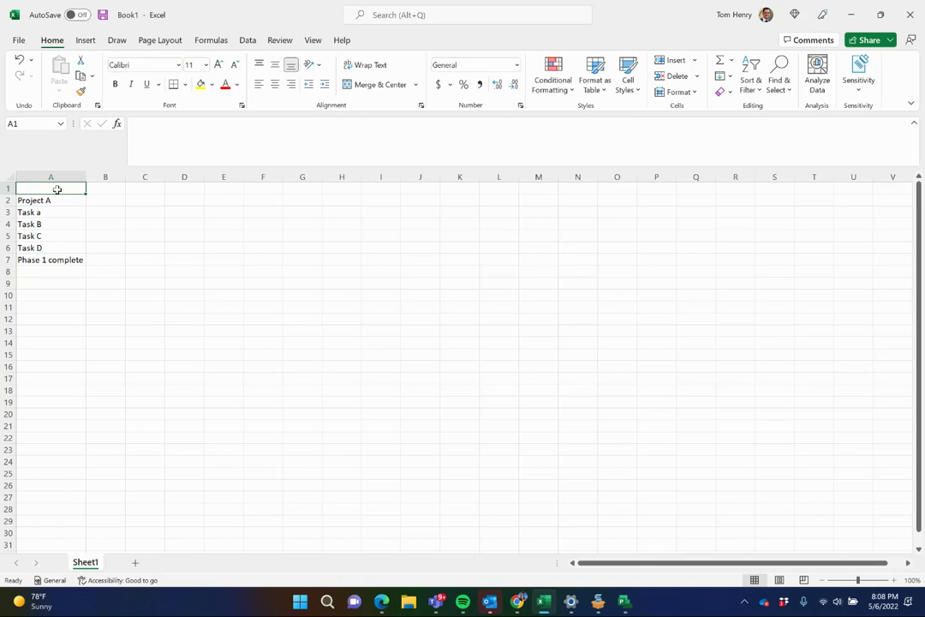
{"action": "type", "text": "Task Name"}
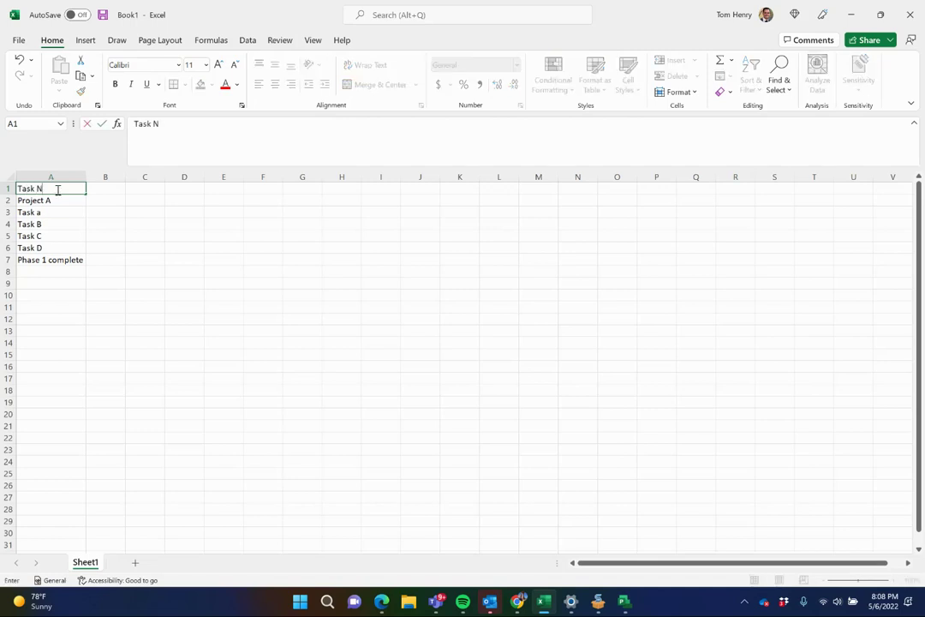
{"action": "left_click", "coordinate": [122, 209]}
{"action": "left_click", "coordinate": [72, 188]}
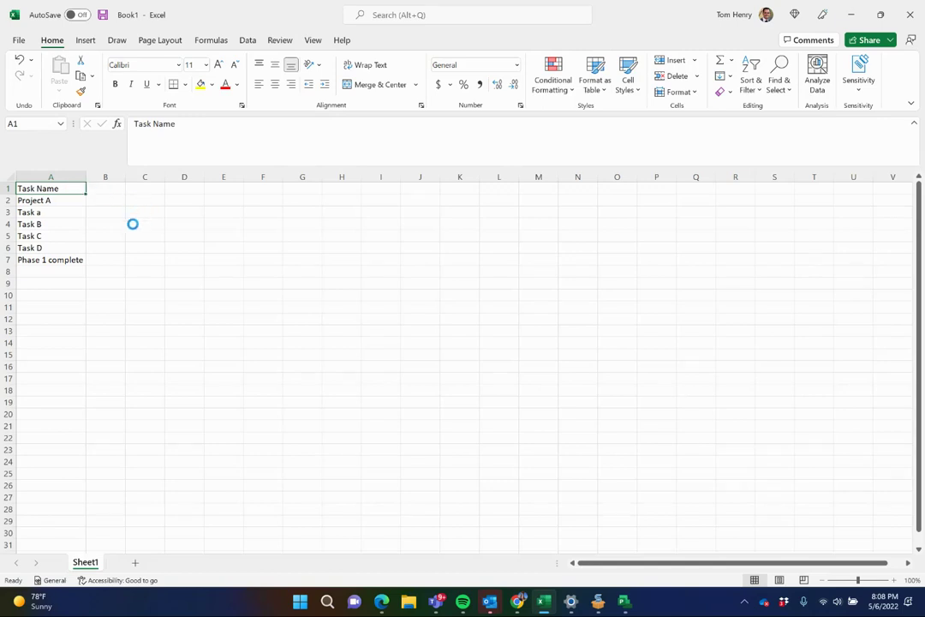
{"action": "key", "text": "ctrl+b"}
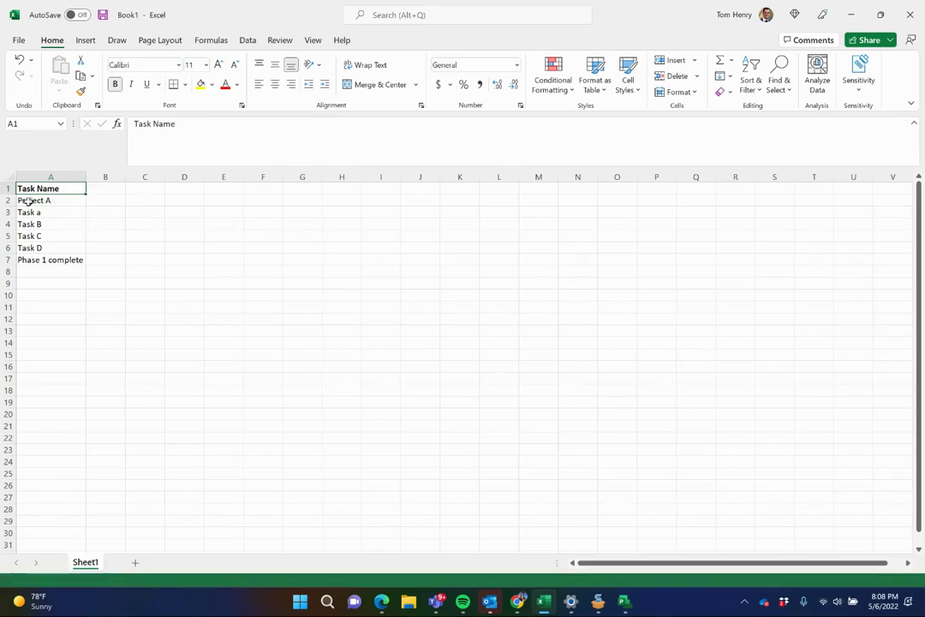
Step: Add the headings Start, Finish and Duration in B1 through D1
{"action": "left_click", "coordinate": [106, 188]}
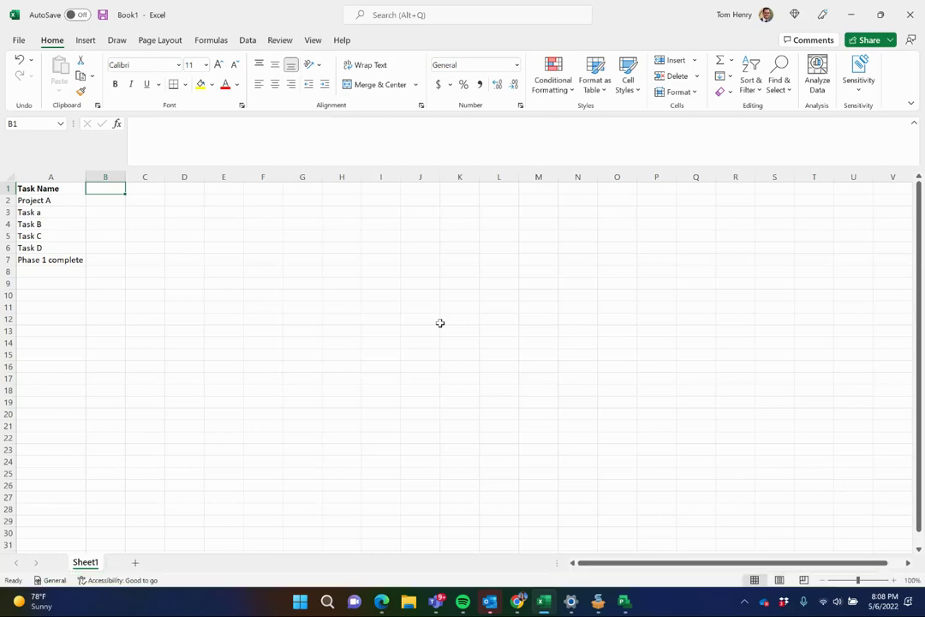
{"action": "type", "text": "Start"}
{"action": "key", "text": "Tab"}
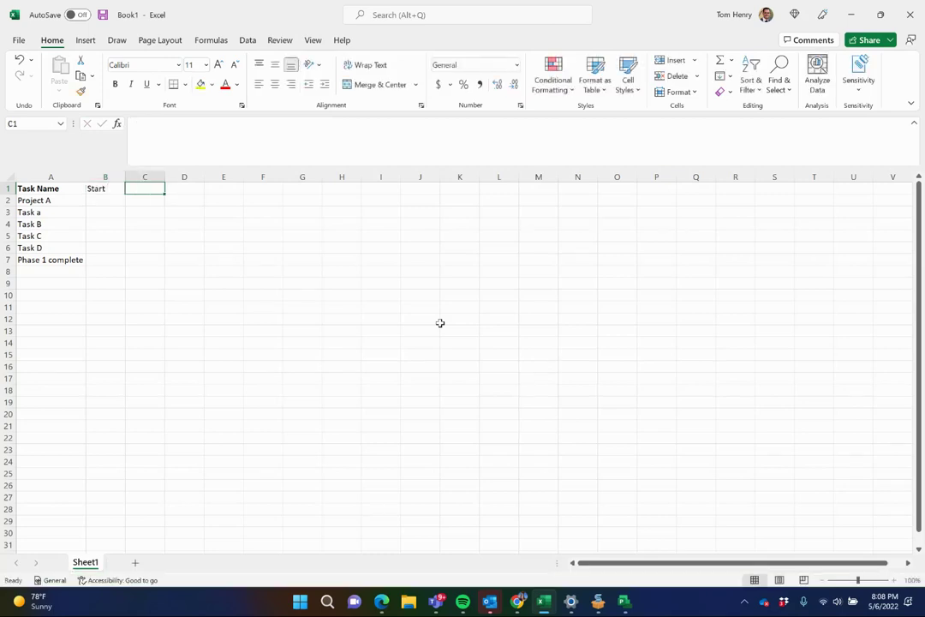
{"action": "type", "text": "Finish"}
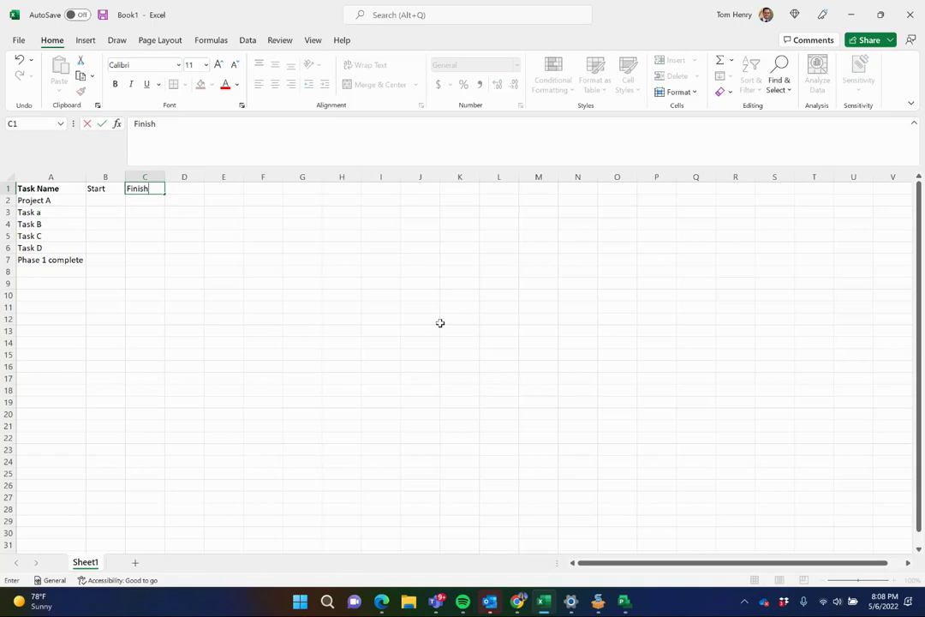
{"action": "key", "text": "Tab"}
{"action": "type", "text": "Duration"}
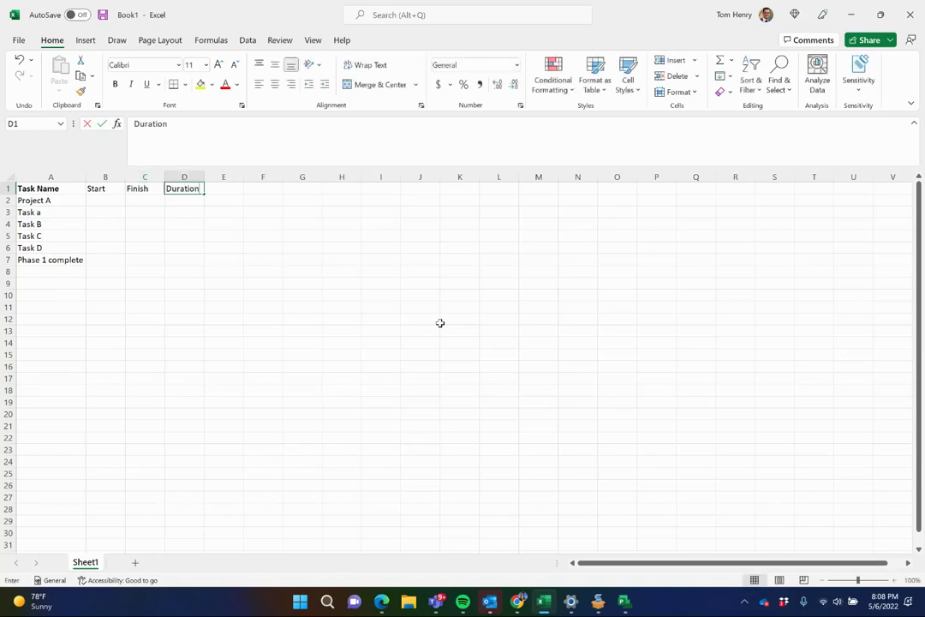
{"action": "key", "text": "Return"}
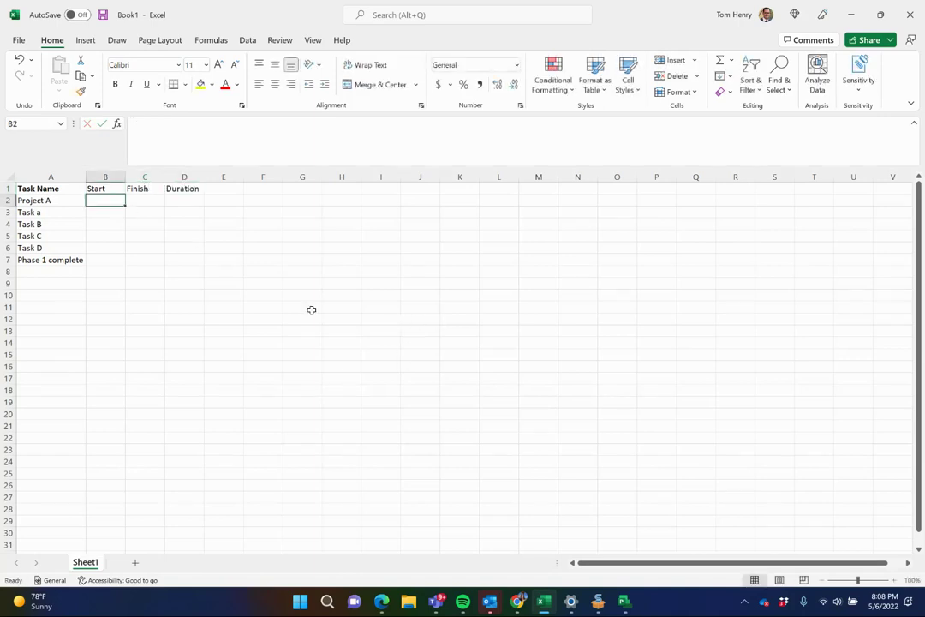
Step: Enter the start dates 5/10 for Task a and 5/15 for Task B
{"action": "left_click", "coordinate": [100, 214]}
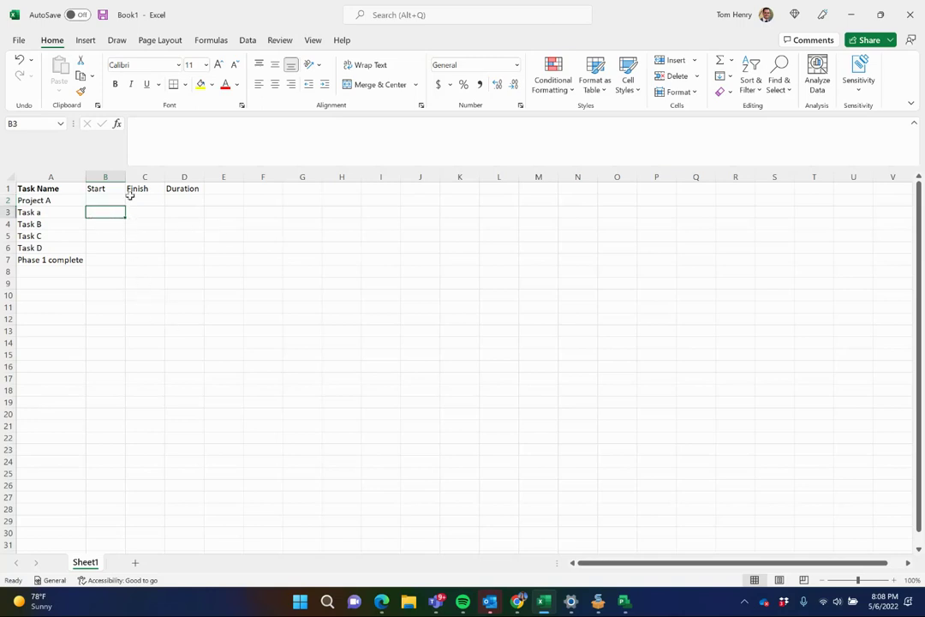
{"action": "type", "text": "5/"}
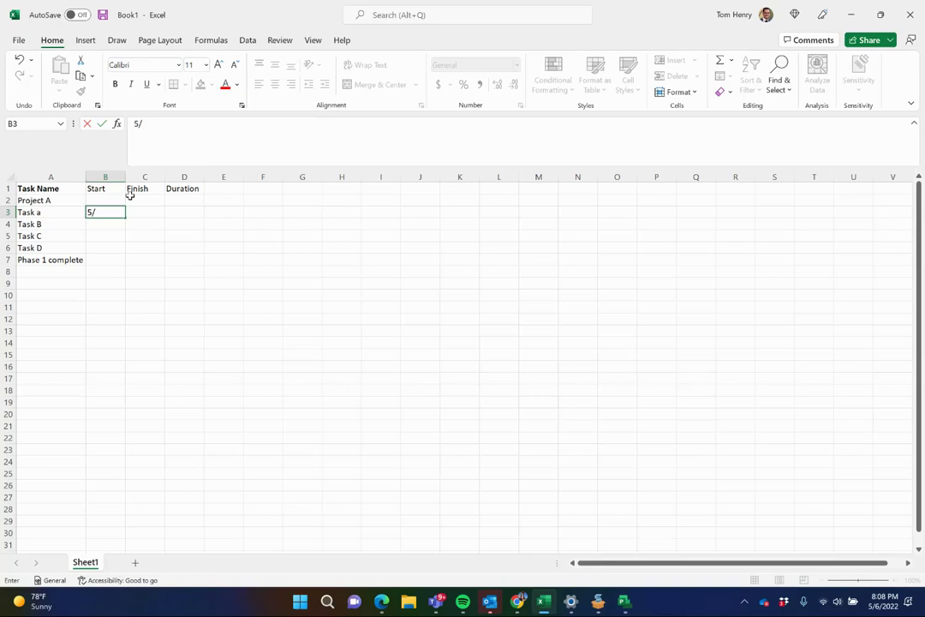
{"action": "type", "text": "10"}
{"action": "key", "text": "Return"}
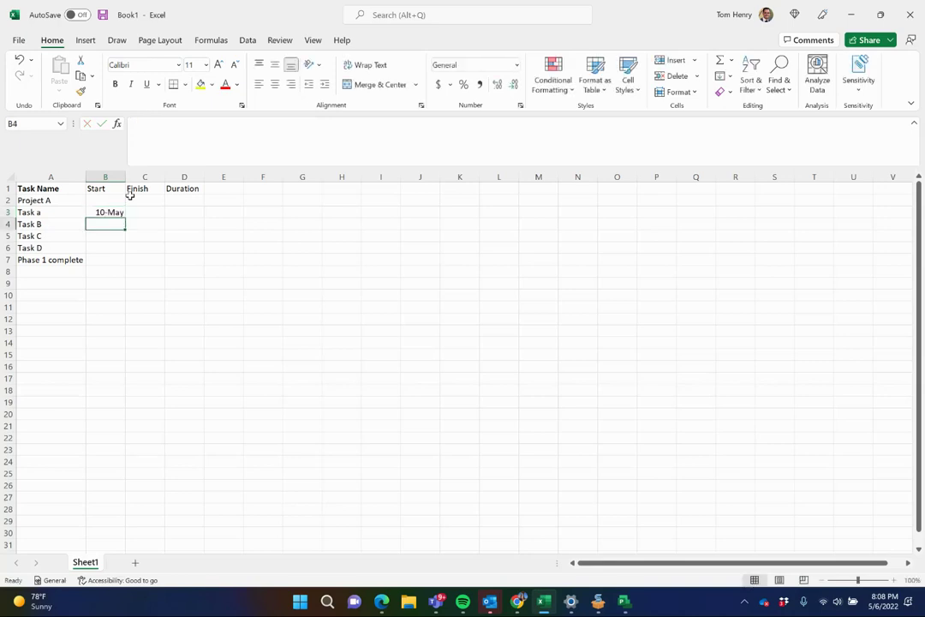
{"action": "type", "text": "5/"}
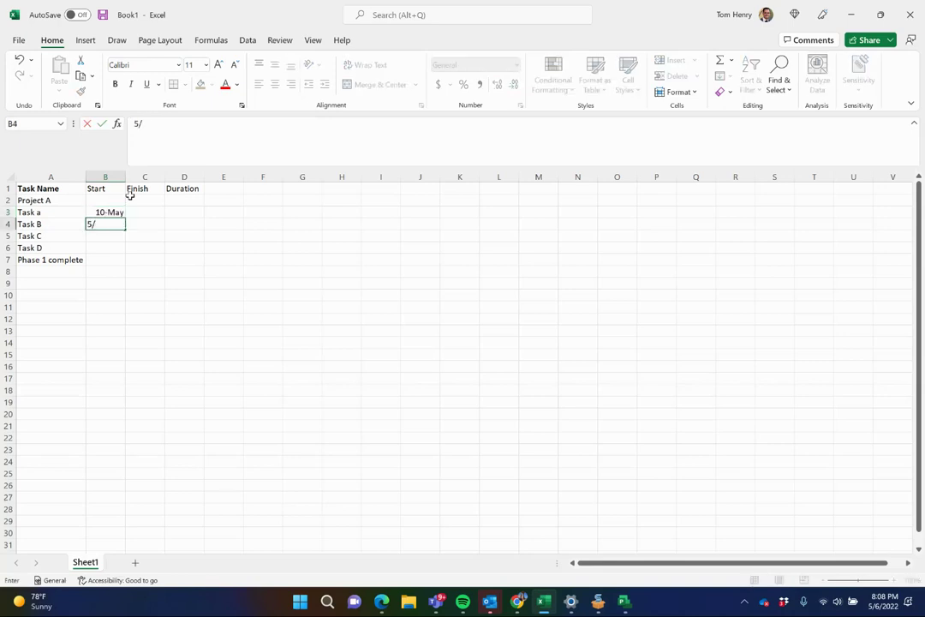
{"action": "type", "text": "15"}
{"action": "key", "text": "Return"}
Step: Inspect the full date stored in Task B's Start cell
{"action": "left_click", "coordinate": [105, 223]}
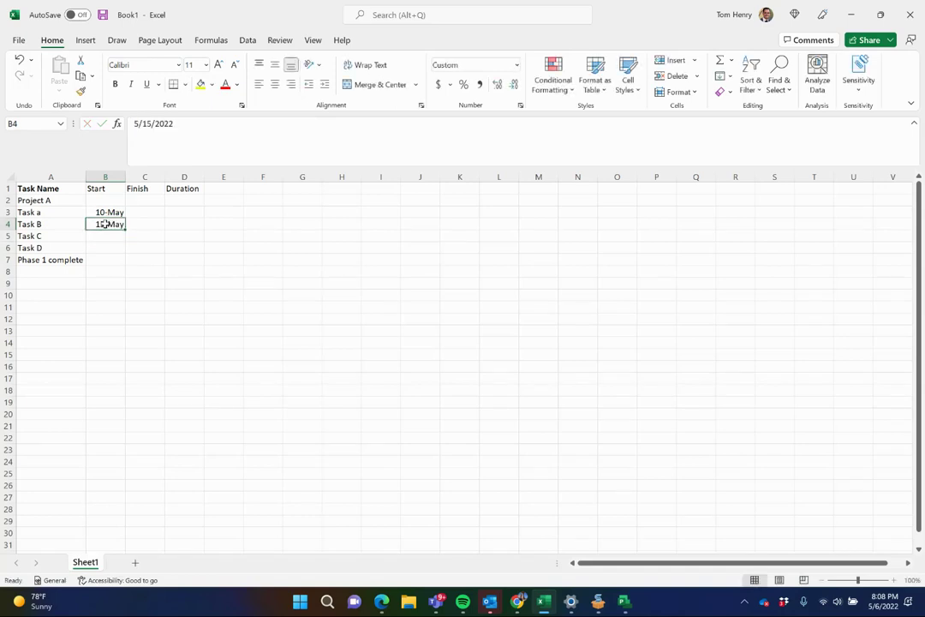
{"action": "left_click", "coordinate": [177, 133]}
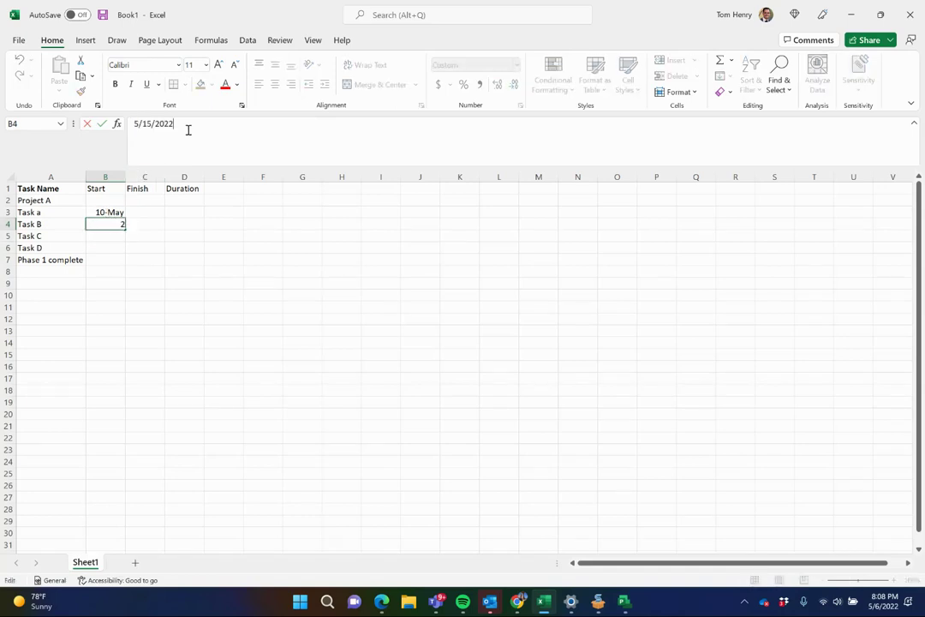
{"action": "left_click", "coordinate": [93, 262]}
Step: Enter 5/17 as the start date for Task C
{"action": "left_click", "coordinate": [103, 235]}
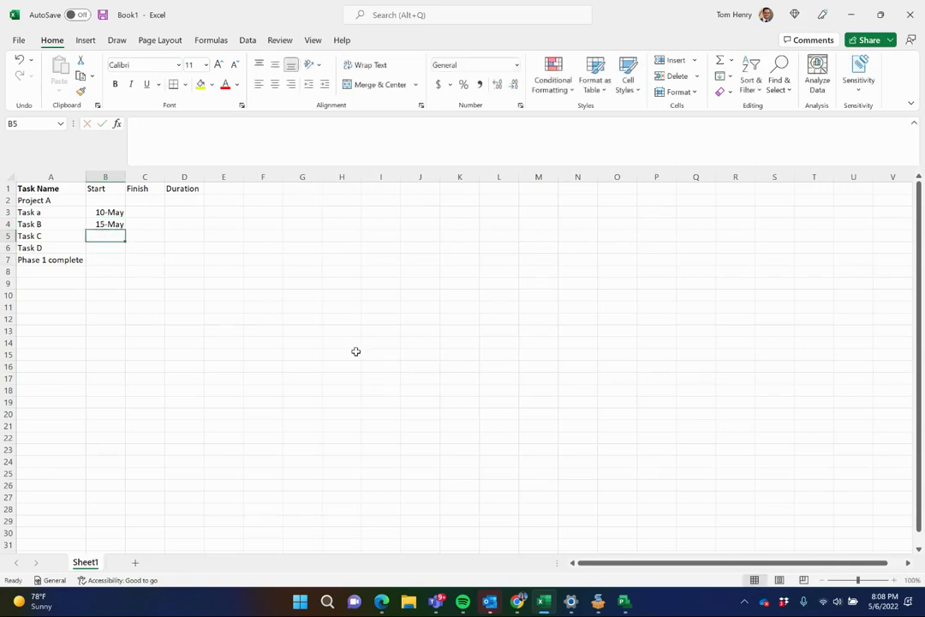
{"action": "type", "text": "5/"}
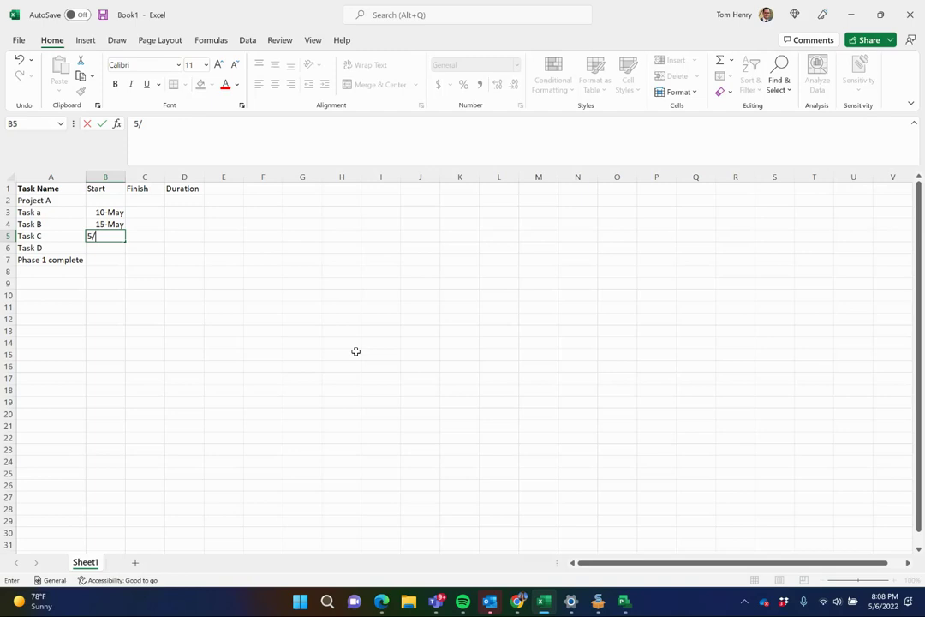
{"action": "type", "text": "17"}
{"action": "left_click", "coordinate": [202, 235]}
{"action": "left_click", "coordinate": [108, 259]}
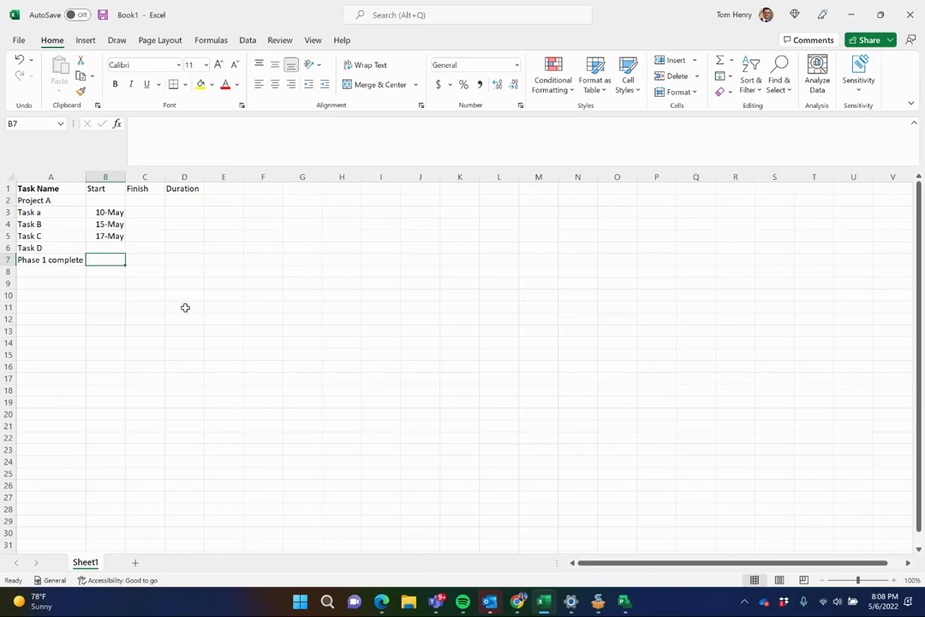
Step: Enter 5/23 as the finish date for Task C
{"action": "left_click", "coordinate": [154, 237]}
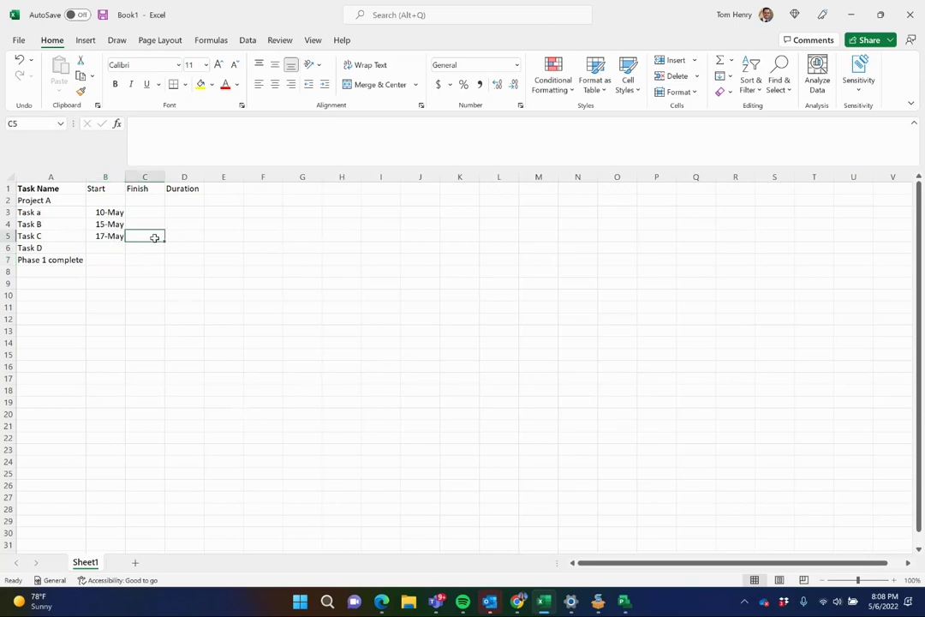
{"action": "type", "text": "5/"}
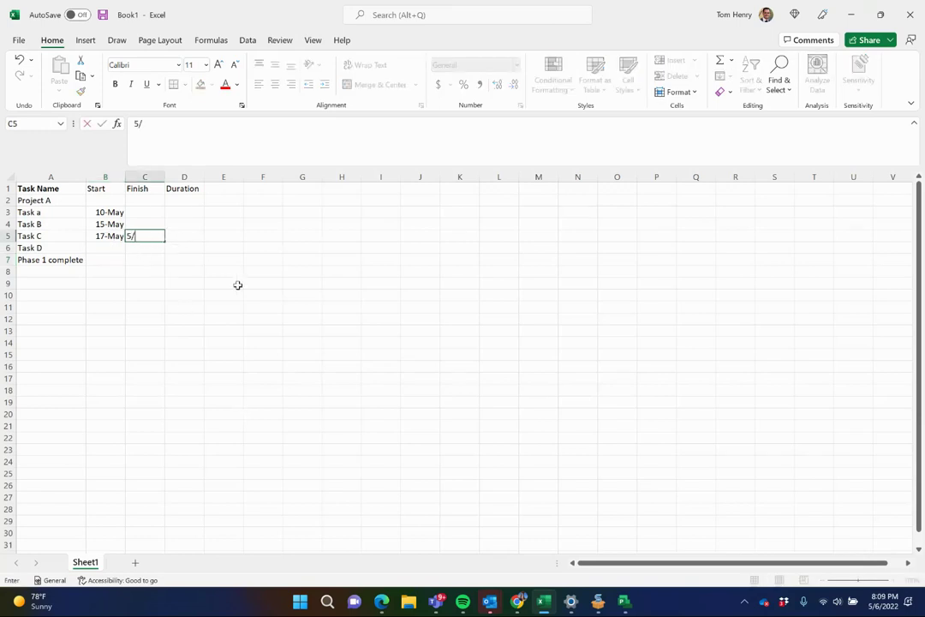
{"action": "type", "text": "23"}
{"action": "key", "text": "Return"}
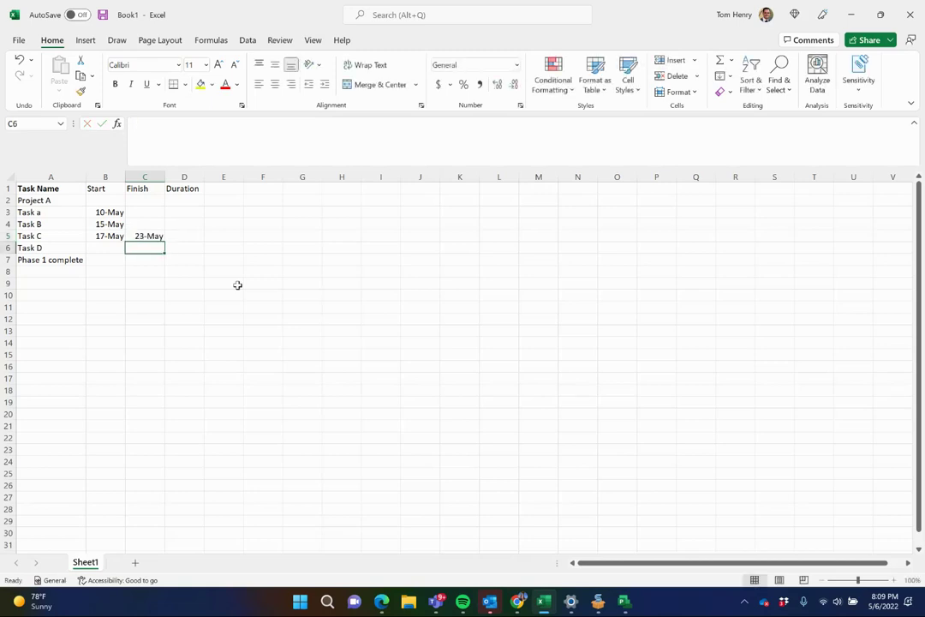
Step: Enter 5/27 as the start date for the "Phase 1 complete" row
{"action": "left_click", "coordinate": [103, 257]}
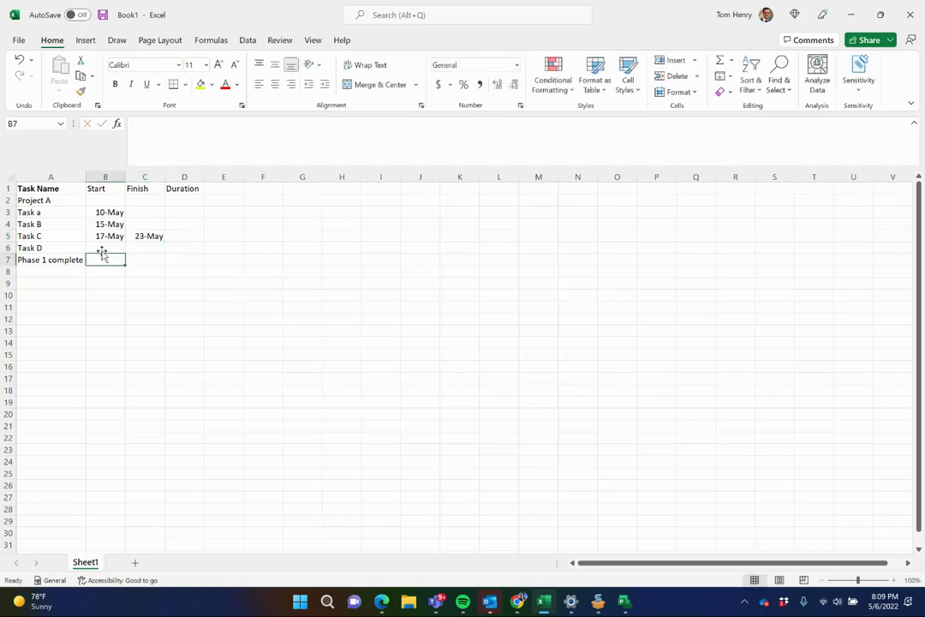
{"action": "type", "text": "5/27"}
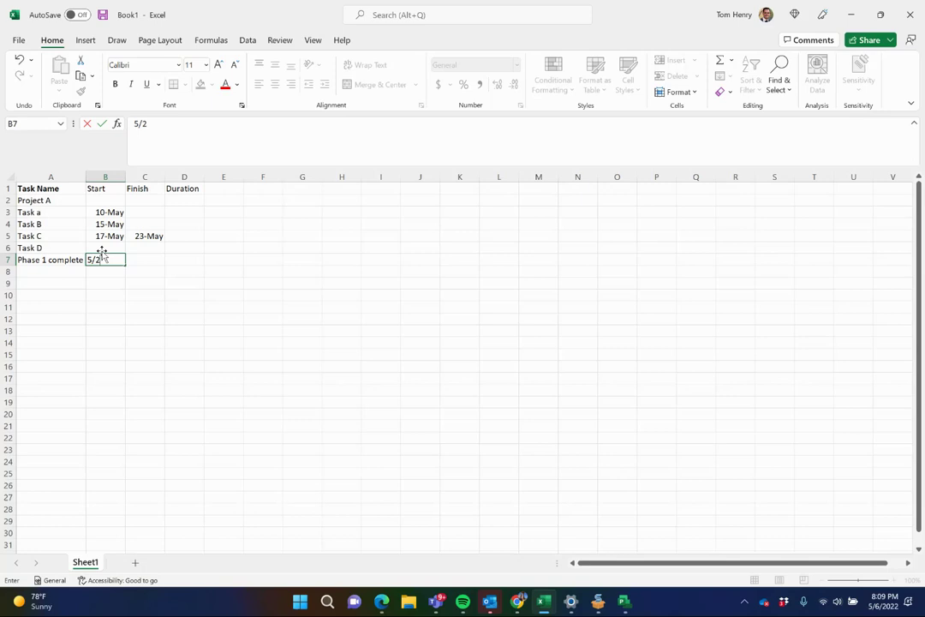
{"action": "left_click", "coordinate": [182, 264]}
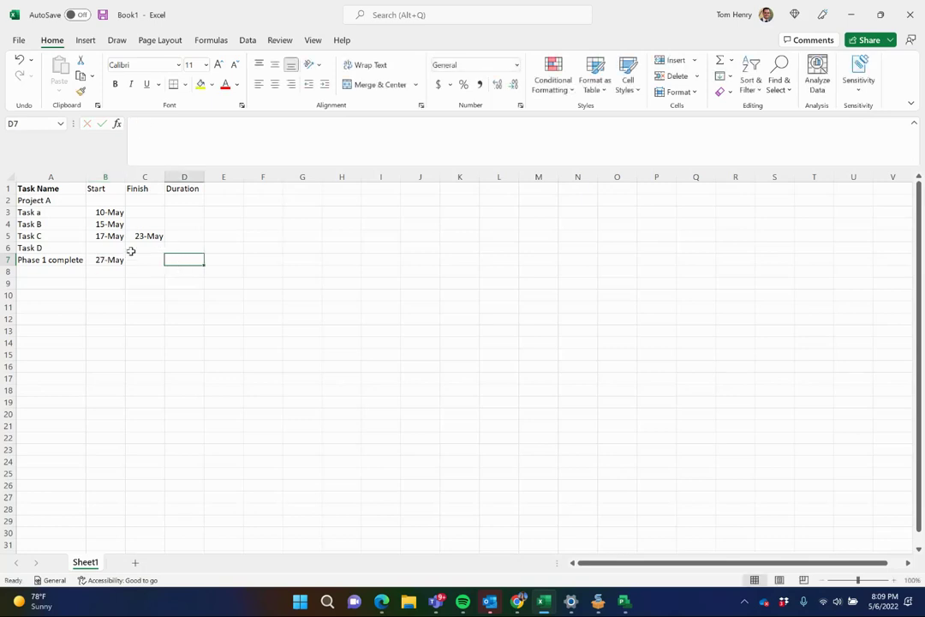
Step: Move the 5/27 start date from the "Phase 1 complete" row up to Task D's Start cell
{"action": "left_click", "coordinate": [102, 265]}
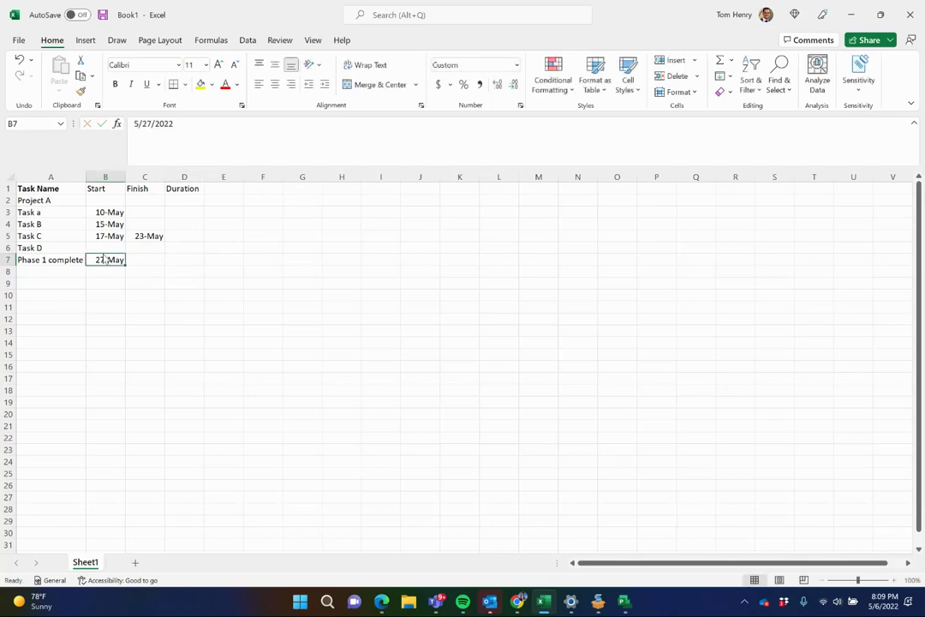
{"action": "left_click_drag", "start_coordinate": [100, 264], "coordinate": [103, 246]}
{"action": "left_click", "coordinate": [160, 246]}
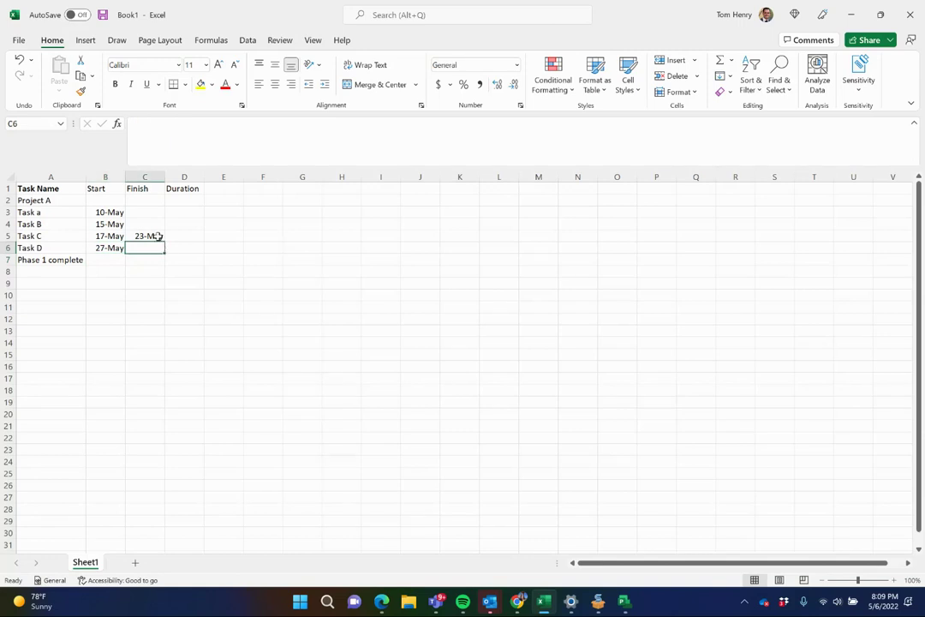
Step: Link Task D's start date to Task C's finish date with the formula =C5
{"action": "left_click", "coordinate": [157, 237]}
{"action": "left_click", "coordinate": [98, 247]}
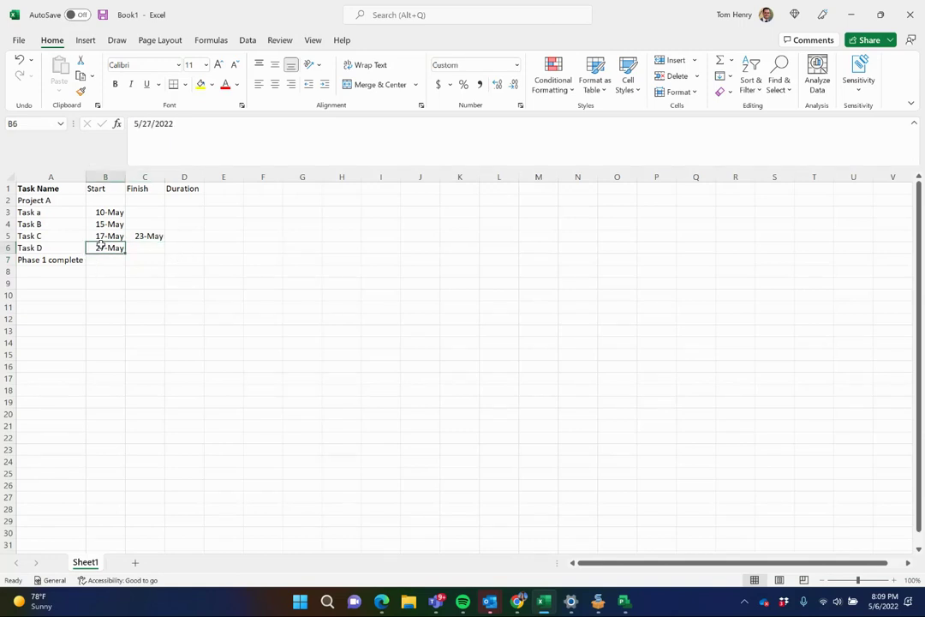
{"action": "left_click", "coordinate": [149, 235]}
{"action": "left_click", "coordinate": [108, 250]}
{"action": "type", "text": "="}
{"action": "left_click", "coordinate": [146, 236]}
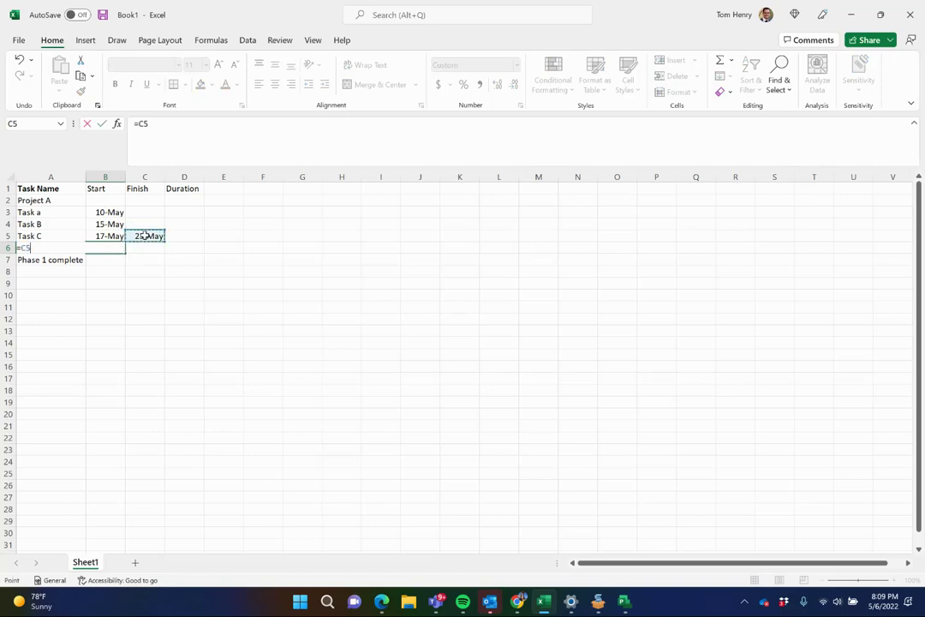
{"action": "key", "text": "Return"}
{"action": "left_click", "coordinate": [104, 235]}
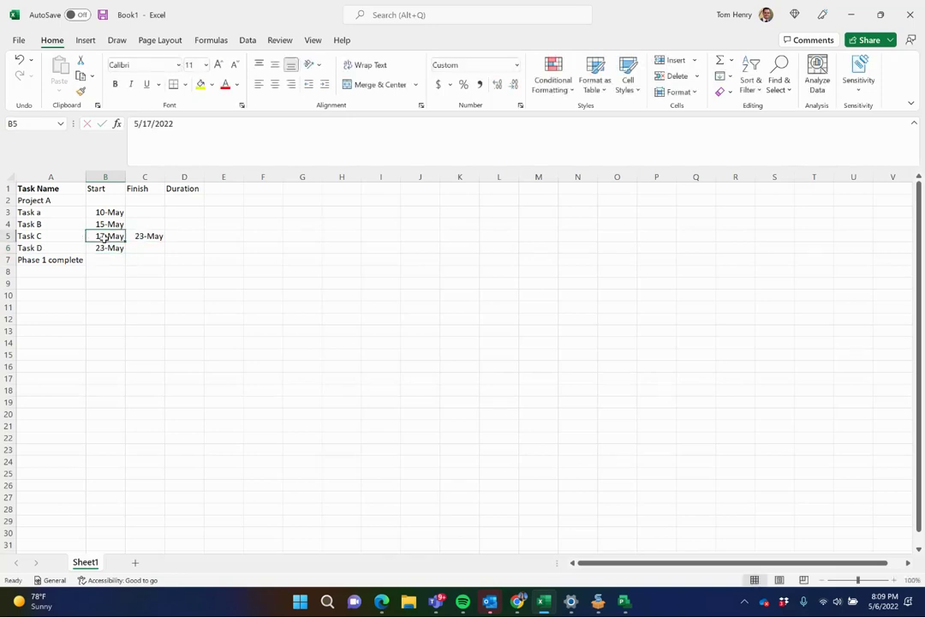
{"action": "left_click", "coordinate": [144, 237]}
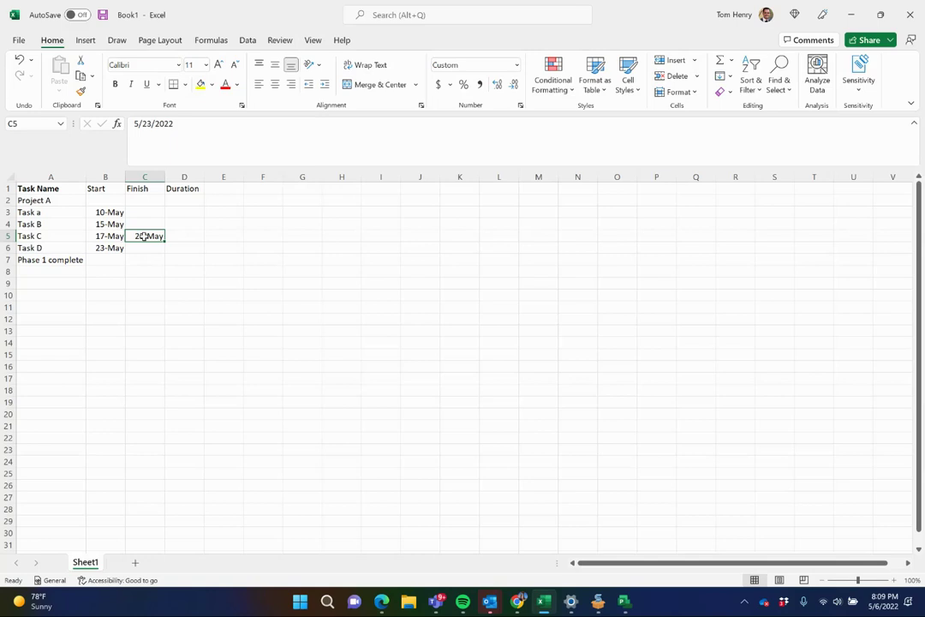
{"action": "left_click", "coordinate": [109, 234]}
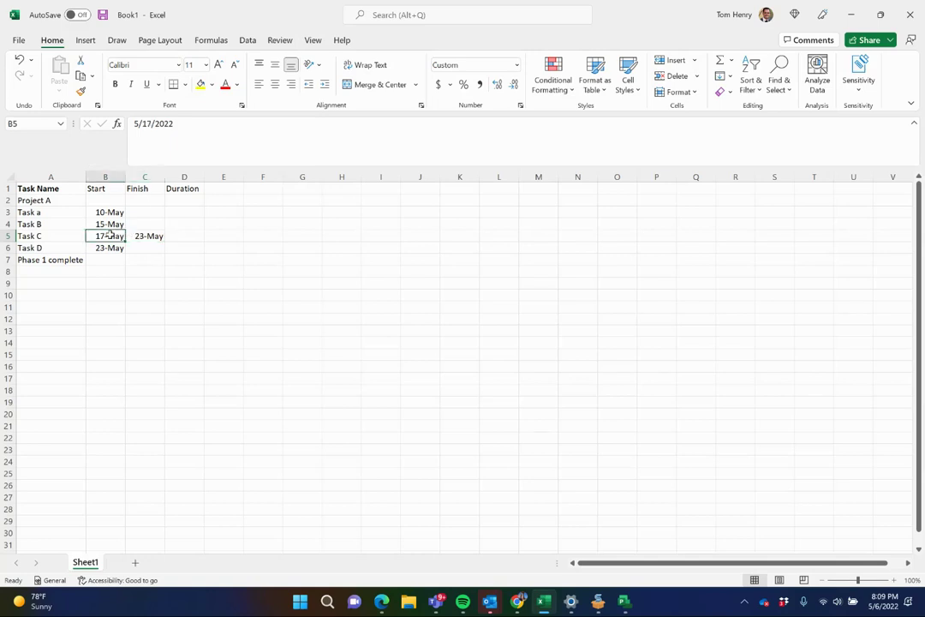
{"action": "left_click", "coordinate": [196, 237]}
Step: Enter durations of 3 for Task a, 4 for Task B and 2 for Task C in the Duration column
{"action": "left_click", "coordinate": [184, 211]}
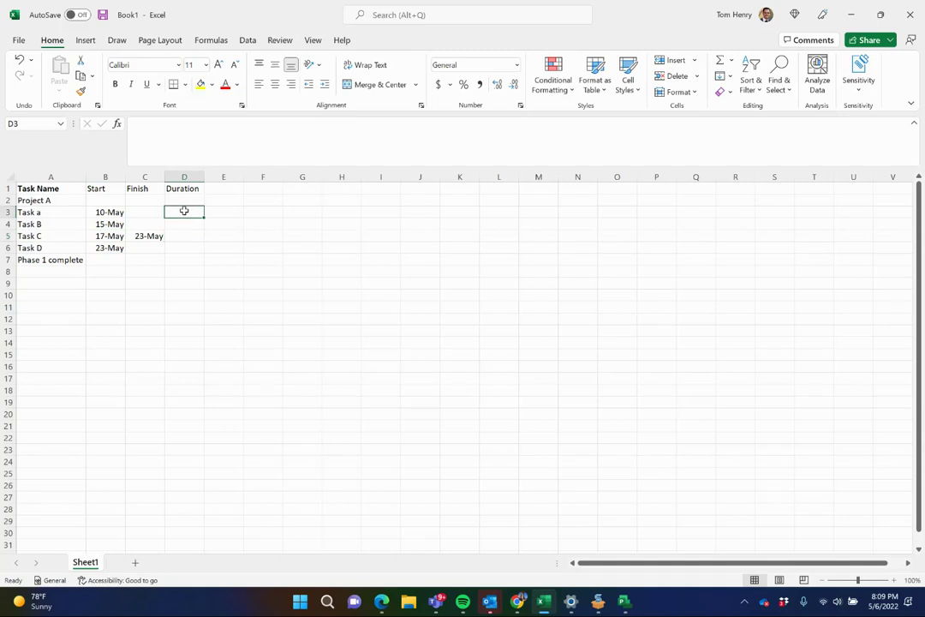
{"action": "type", "text": "3"}
{"action": "key", "text": "Return"}
{"action": "type", "text": "4"}
{"action": "key", "text": "Return"}
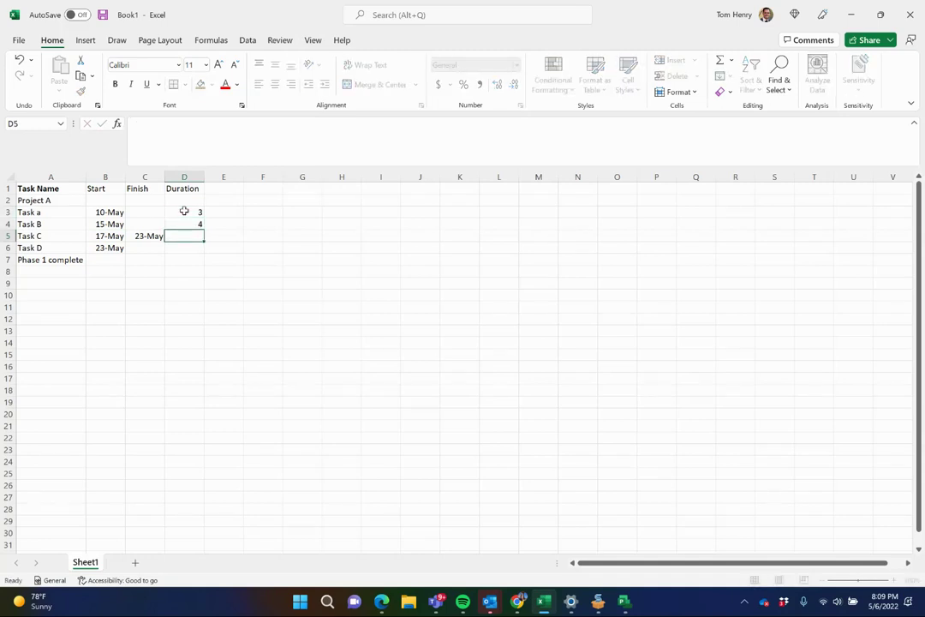
{"action": "type", "text": "2"}
{"action": "key", "text": "Return"}
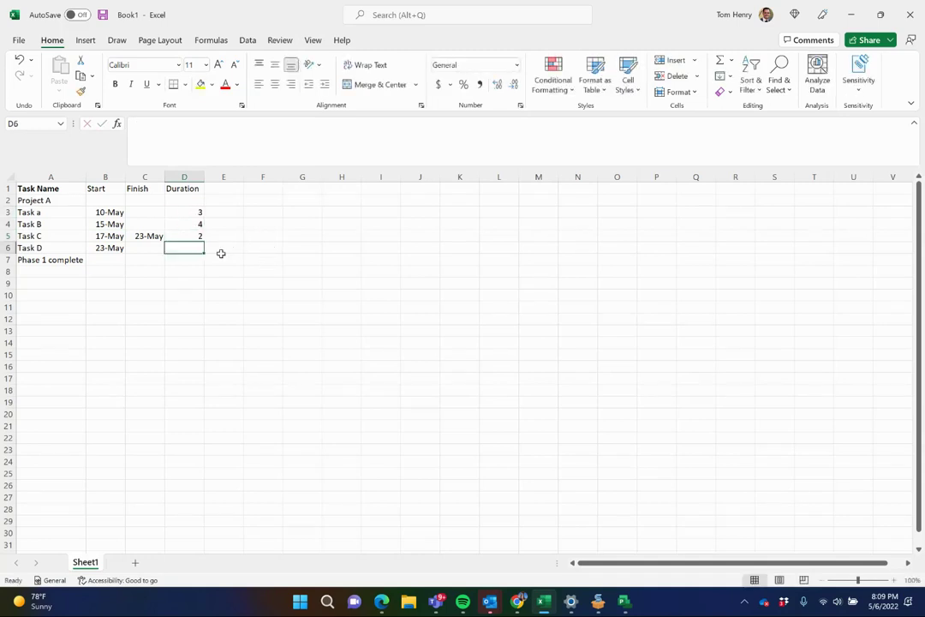
{"action": "left_click", "coordinate": [193, 232]}
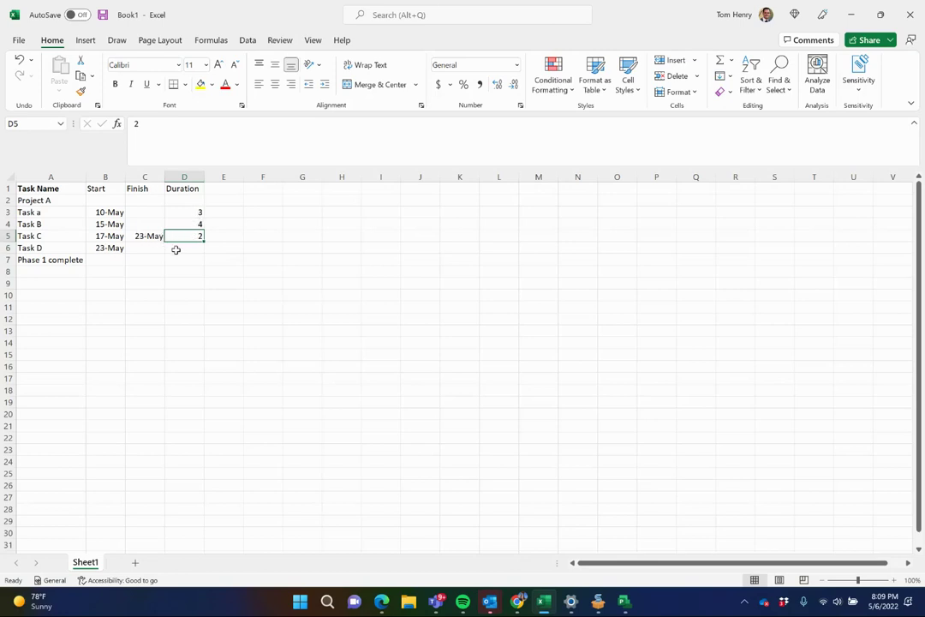
{"action": "left_click", "coordinate": [144, 224]}
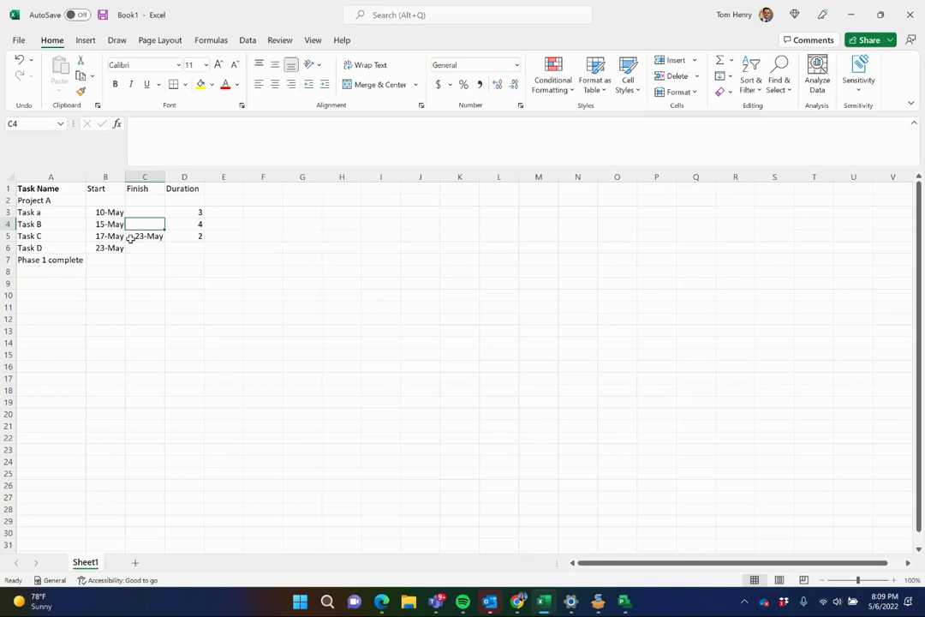
{"action": "left_click", "coordinate": [114, 237]}
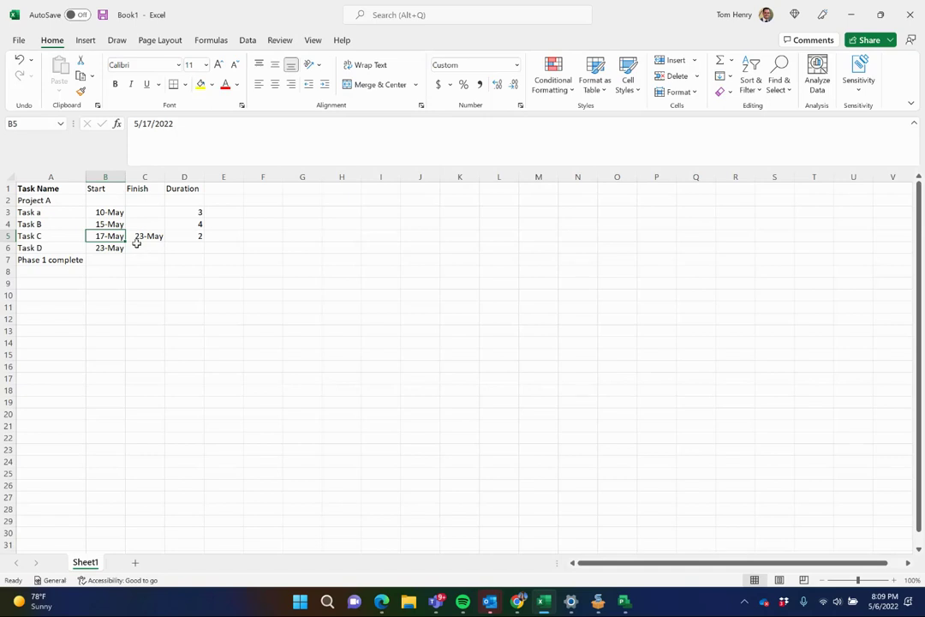
{"action": "left_click", "coordinate": [58, 216]}
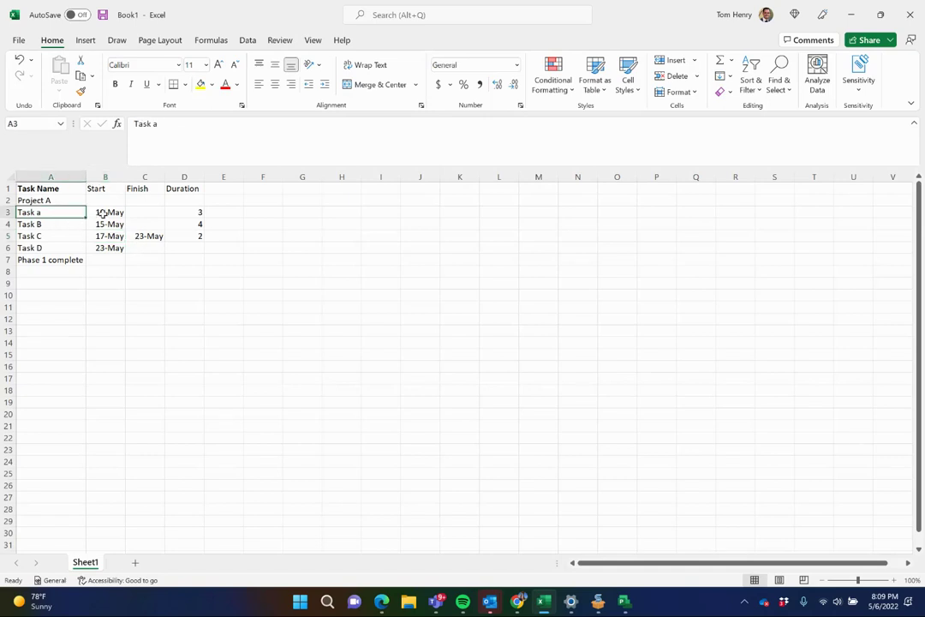
{"action": "left_click", "coordinate": [101, 213]}
{"action": "left_click", "coordinate": [148, 224]}
Step: Change Task C's start date to 5/18/2022
{"action": "left_click", "coordinate": [120, 237]}
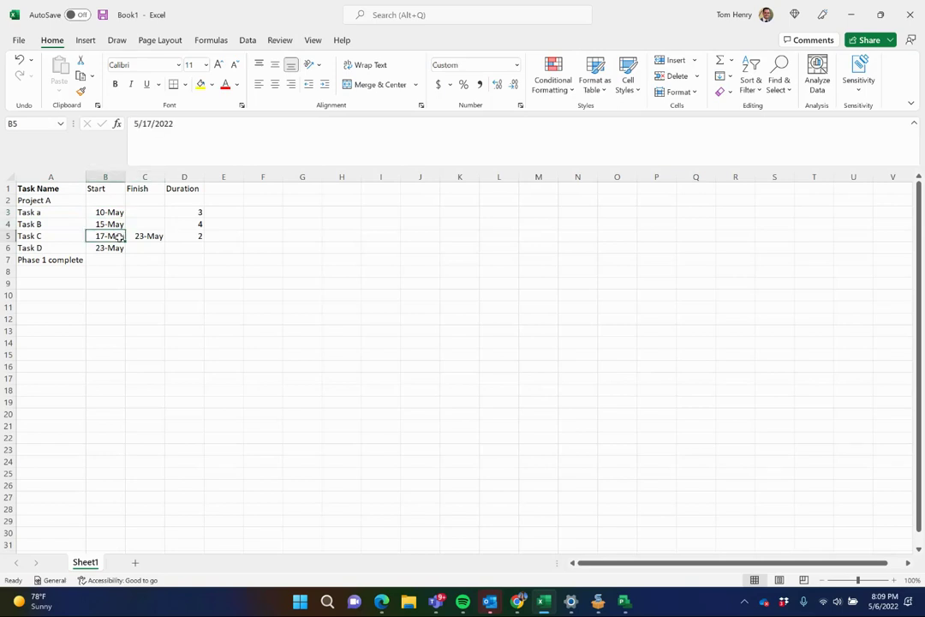
{"action": "left_click", "coordinate": [149, 125]}
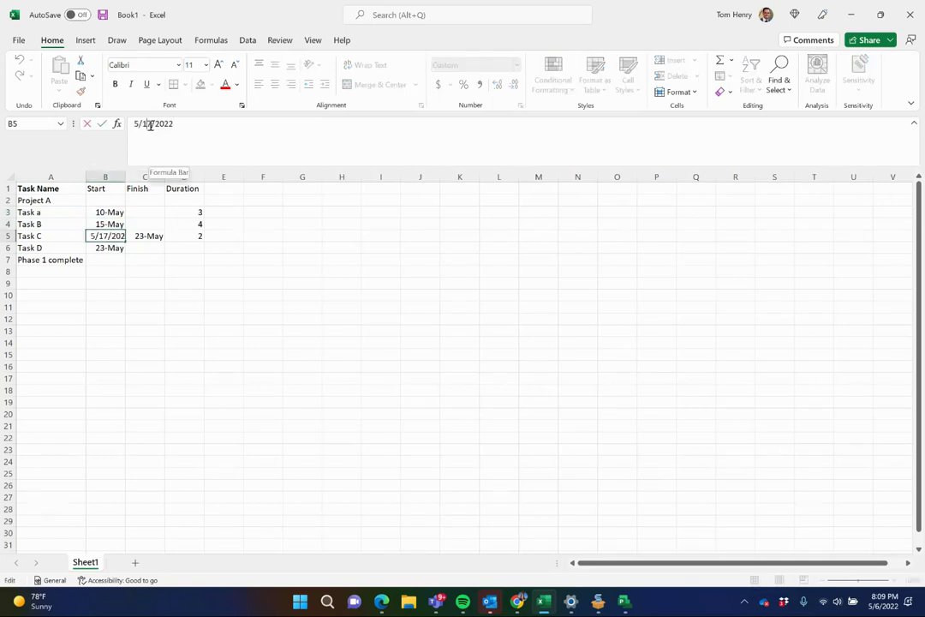
{"action": "key", "text": "Delete"}
{"action": "type", "text": "8"}
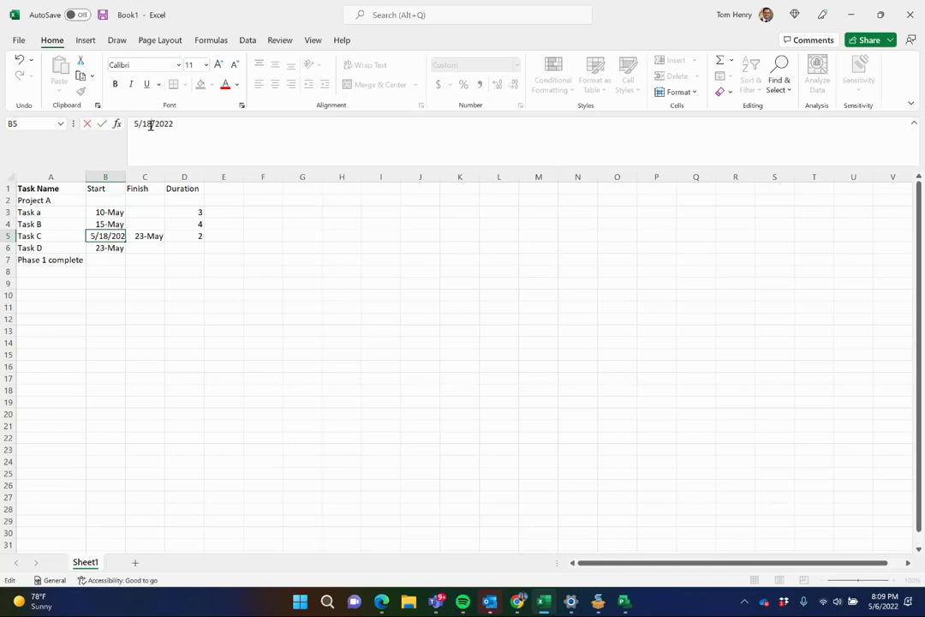
{"action": "key", "text": "Return"}
{"action": "left_click", "coordinate": [154, 236]}
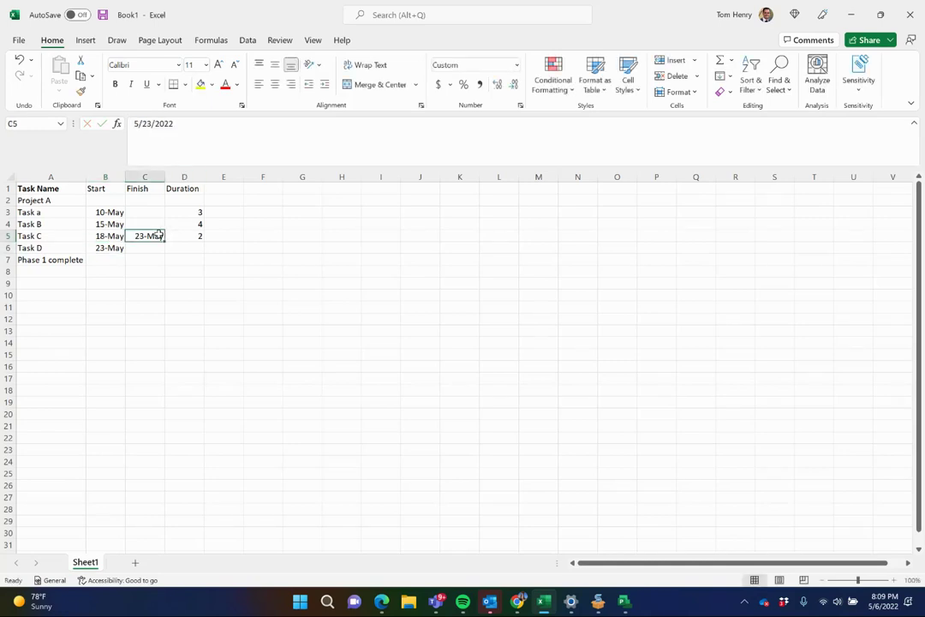
{"action": "left_click", "coordinate": [176, 235]}
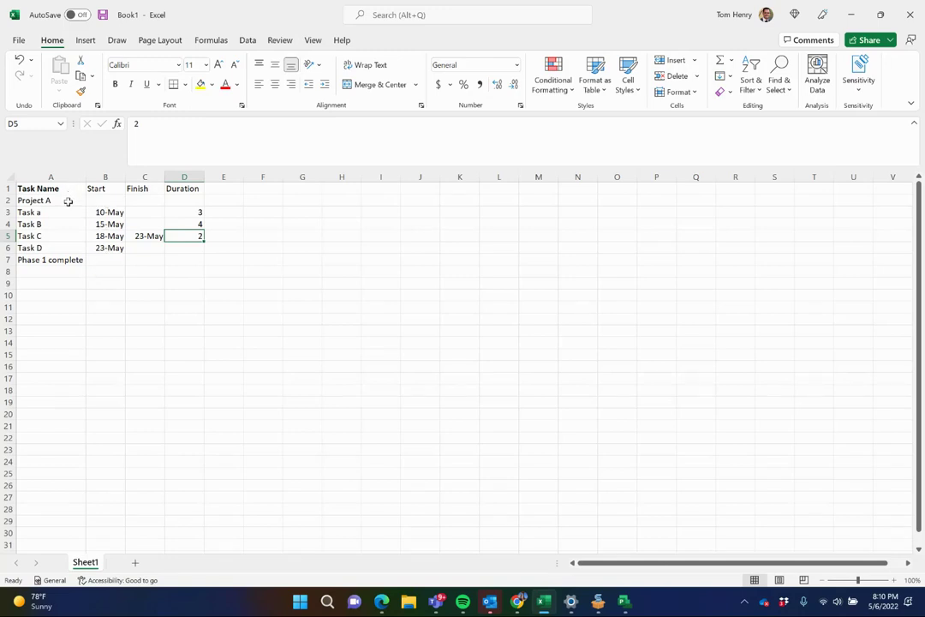
Step: Copy the task names with their start and finish dates (A2:C7) and switch to the blank project in Microsoft Project
{"action": "left_click_drag", "start_coordinate": [69, 199], "coordinate": [139, 256]}
{"action": "key", "text": "ctrl+c"}
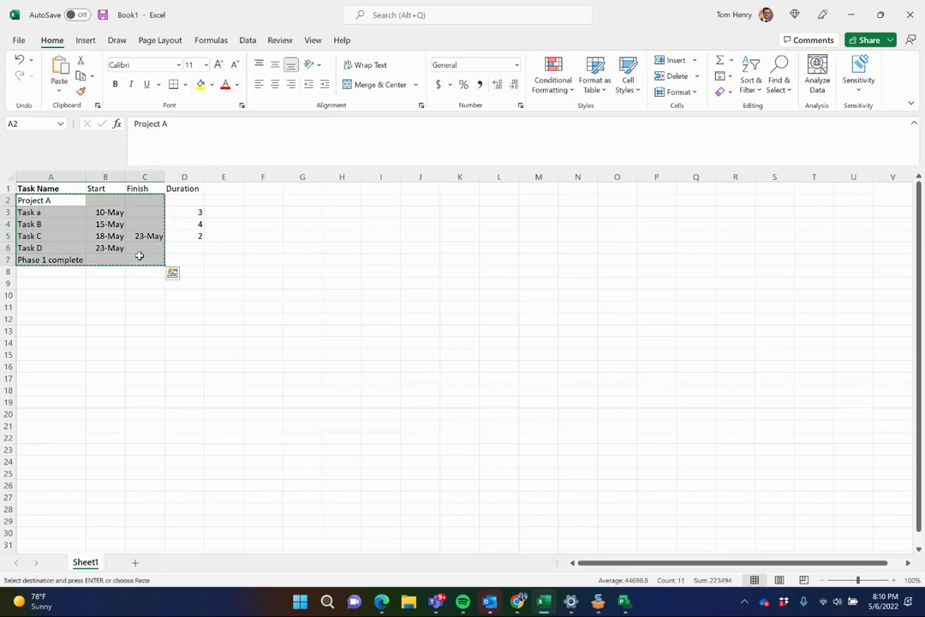
{"action": "left_click", "coordinate": [628, 608]}
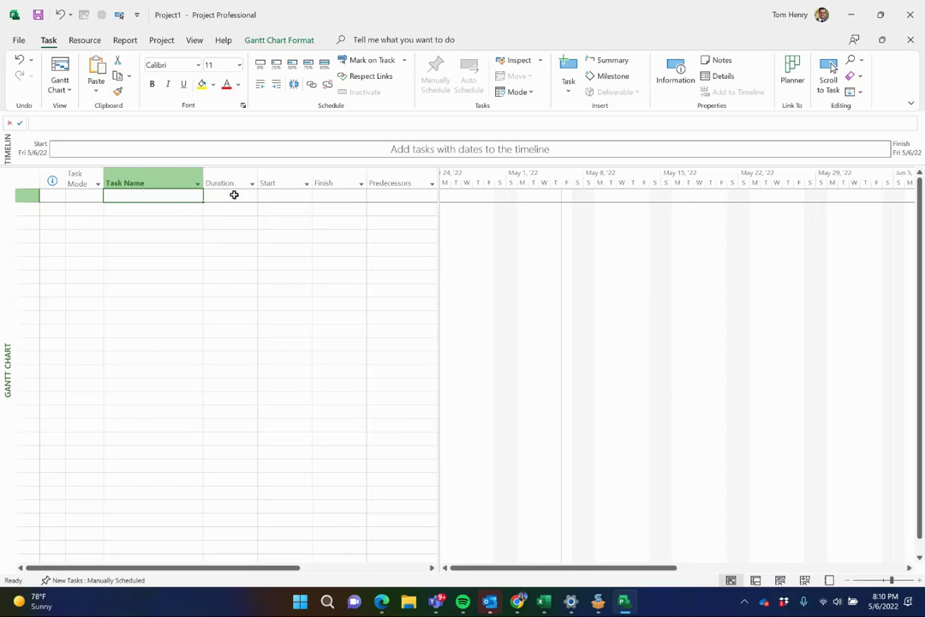
{"action": "key", "text": "alt+Tab"}
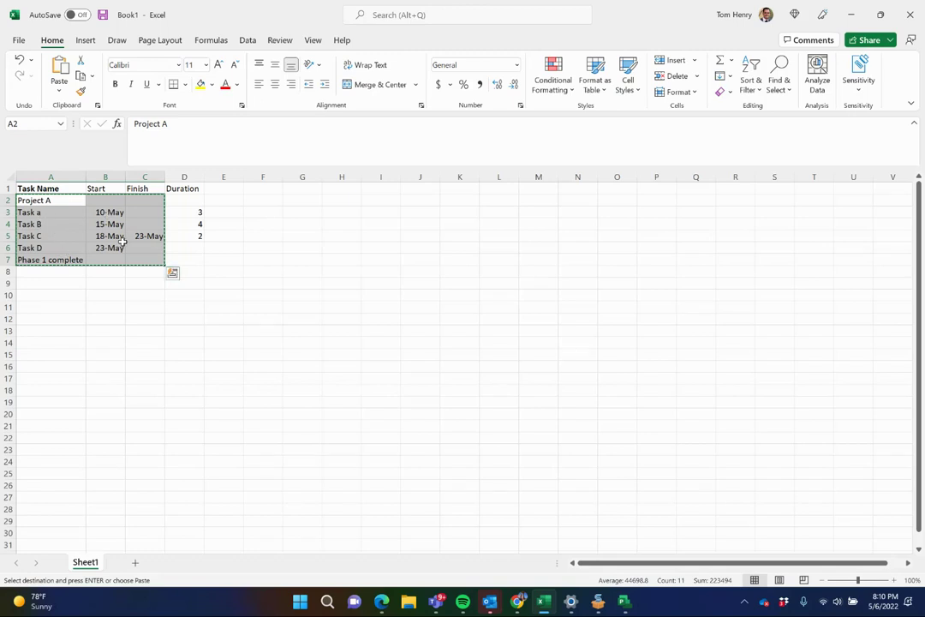
{"action": "key", "text": "alt+Tab"}
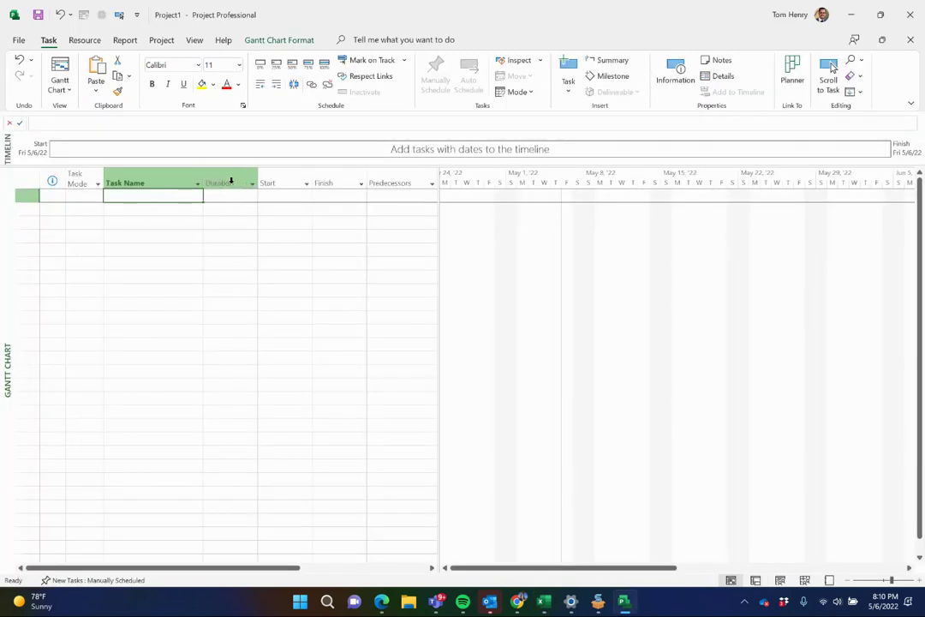
Step: Hide the Duration column in the Gantt Chart table so Start and Finish directly follow Task Name
{"action": "right_click", "coordinate": [236, 181]}
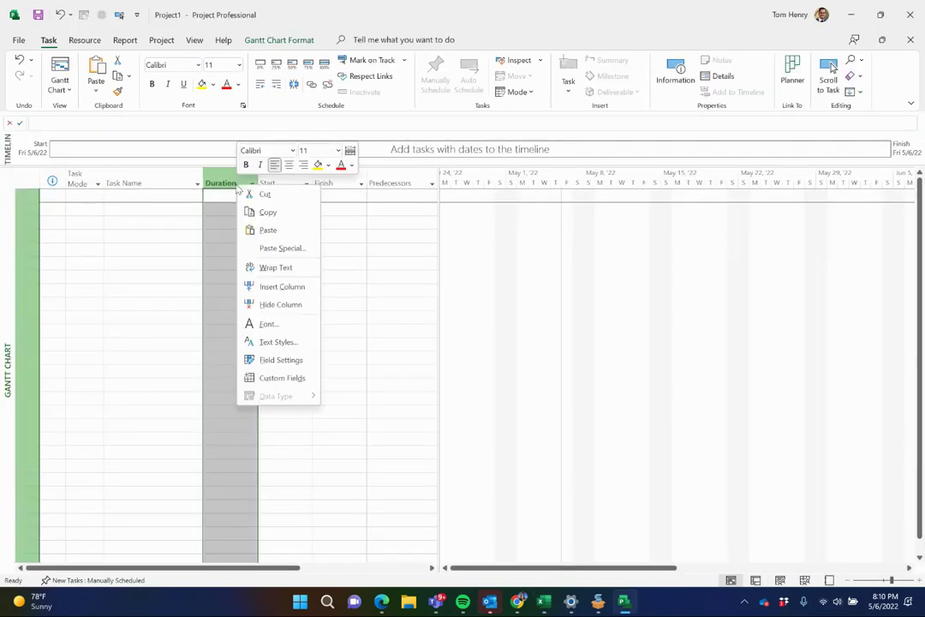
{"action": "left_click", "coordinate": [270, 304]}
{"action": "left_click", "coordinate": [178, 223]}
Step: Paste the copied task list into the Gantt Chart table, starting at the first Task Name row
{"action": "left_click", "coordinate": [171, 196]}
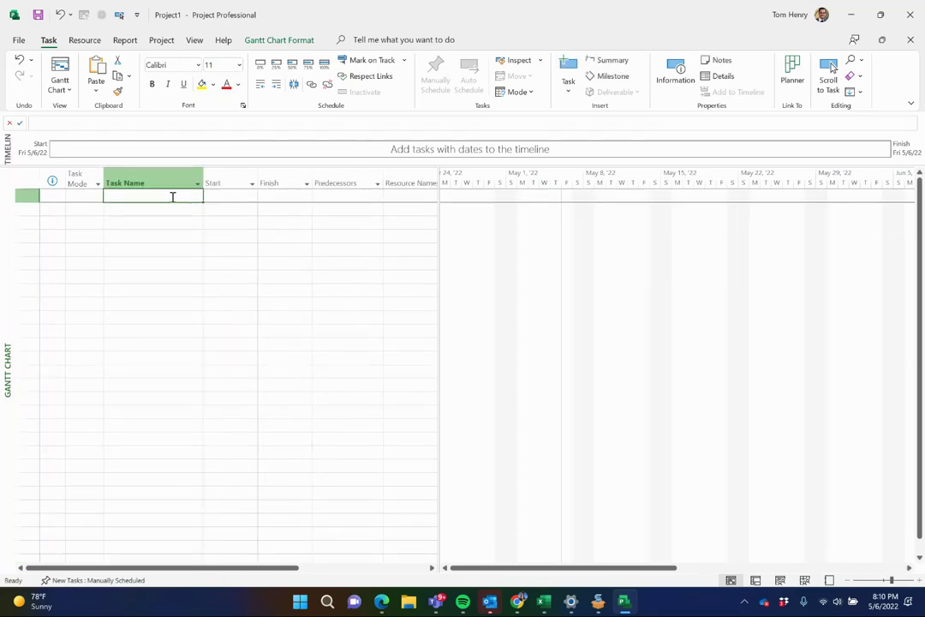
{"action": "key", "text": "ctrl+v"}
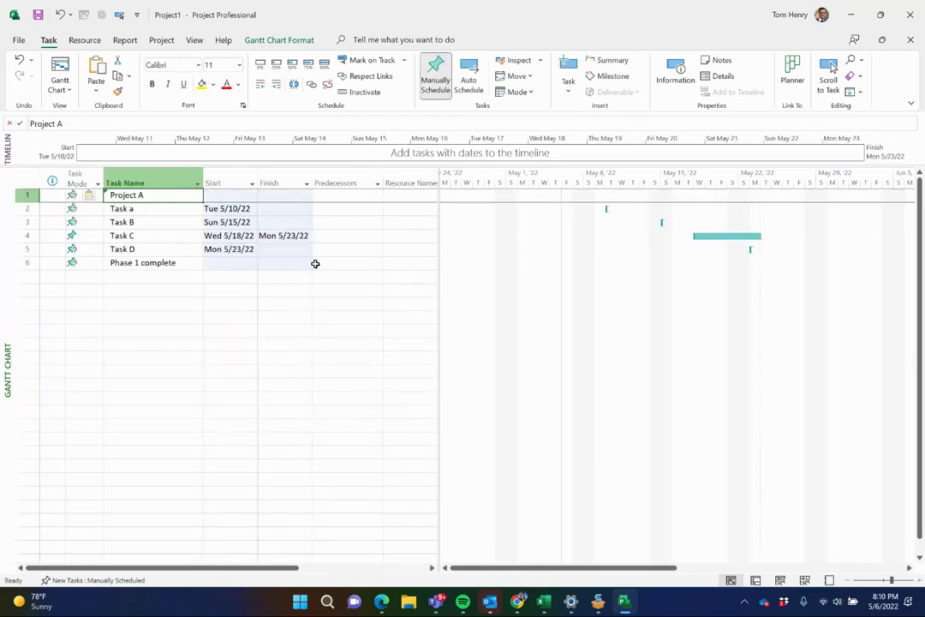
{"action": "left_click", "coordinate": [219, 275]}
{"action": "left_click", "coordinate": [131, 180]}
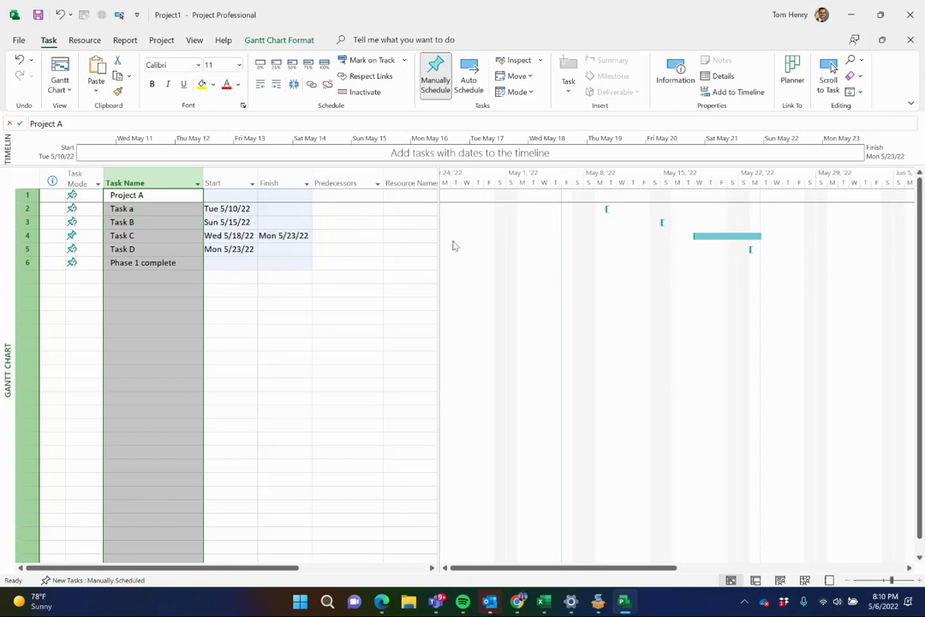
Step: Insert a Duration column before the Predecessors column
{"action": "right_click", "coordinate": [337, 181]}
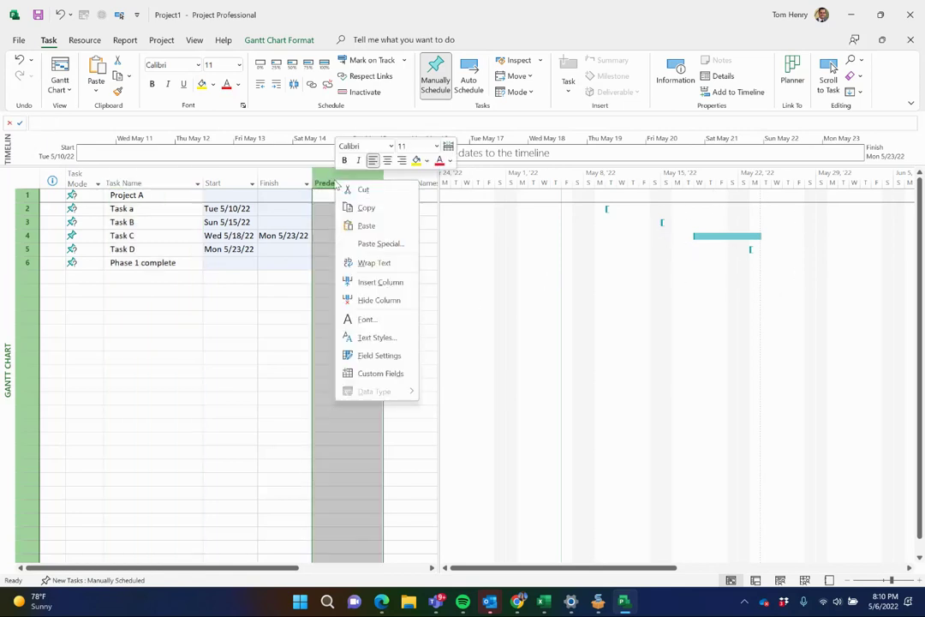
{"action": "left_click", "coordinate": [381, 282]}
{"action": "type", "text": "duration"}
{"action": "key", "text": "Return"}
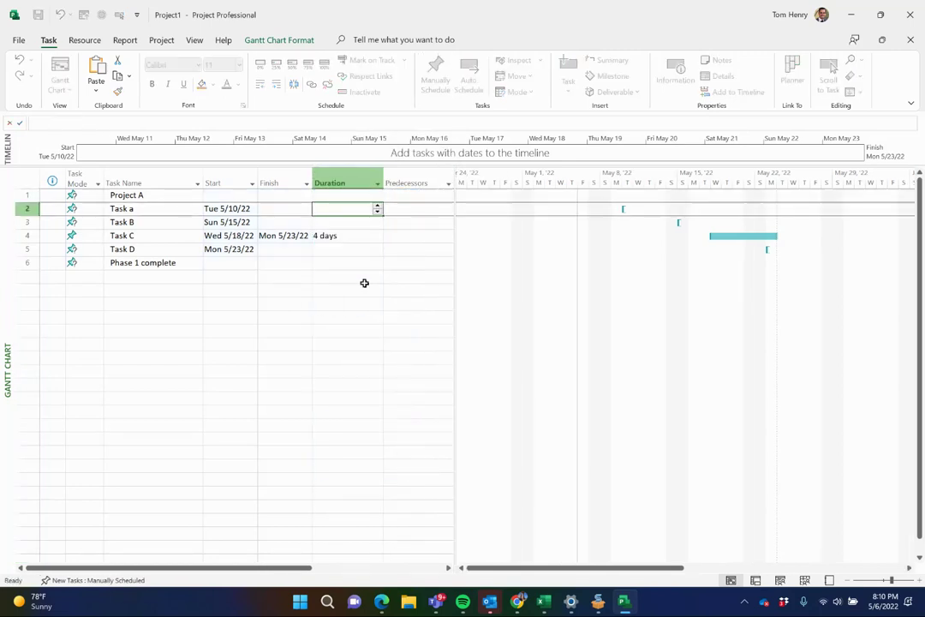
{"action": "left_click", "coordinate": [344, 235]}
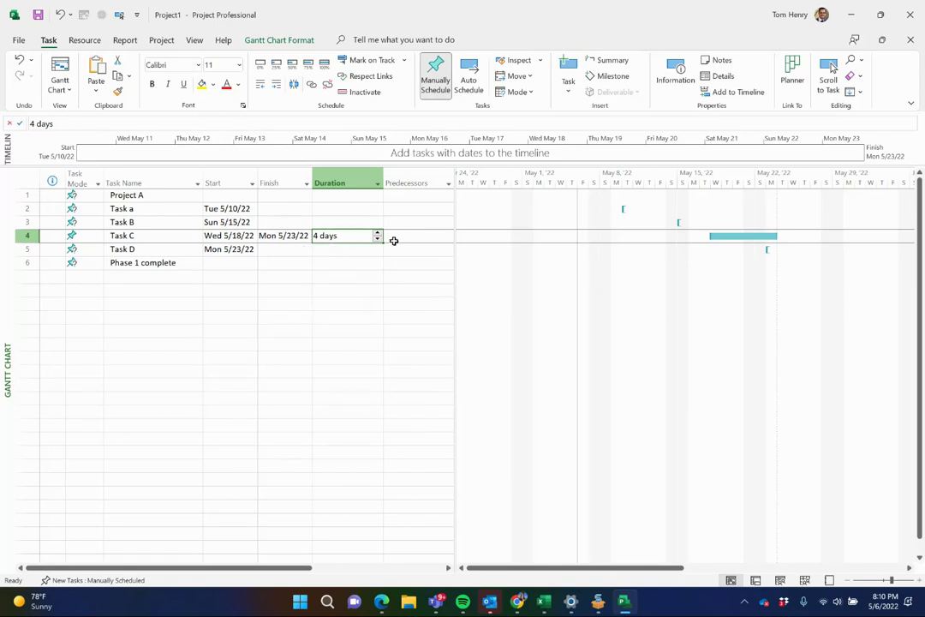
Step: Set Task a's duration to 3 days
{"action": "left_click", "coordinate": [339, 208]}
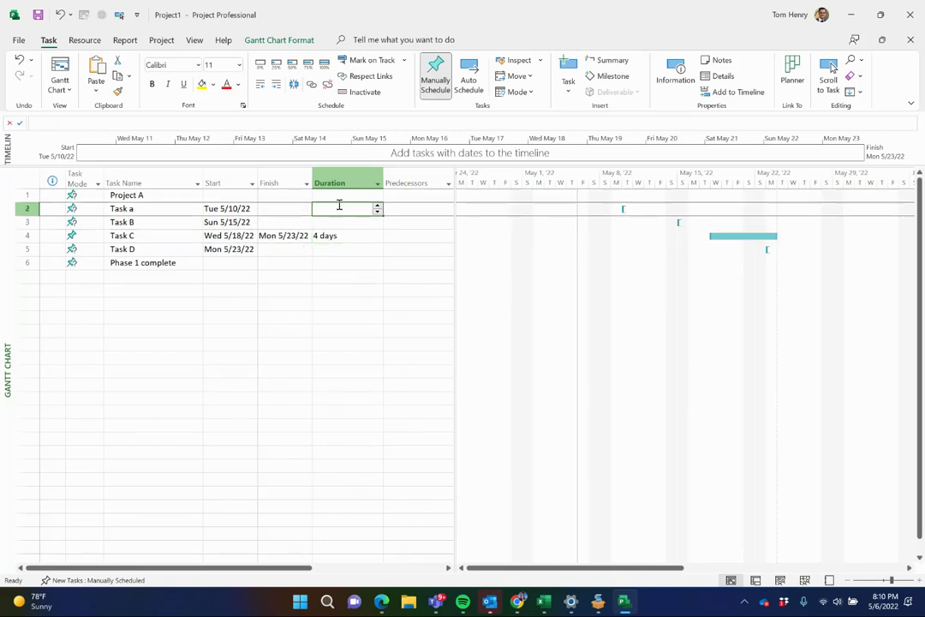
{"action": "left_click", "coordinate": [378, 206]}
{"action": "left_click", "coordinate": [378, 207]}
{"action": "left_click", "coordinate": [378, 207]}
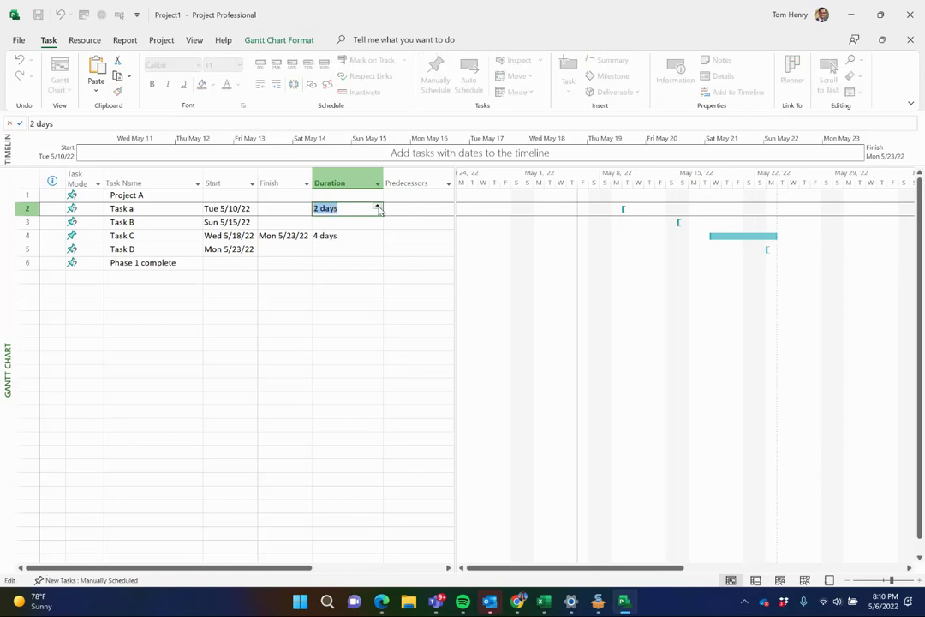
{"action": "left_click", "coordinate": [328, 274]}
{"action": "left_click", "coordinate": [277, 208]}
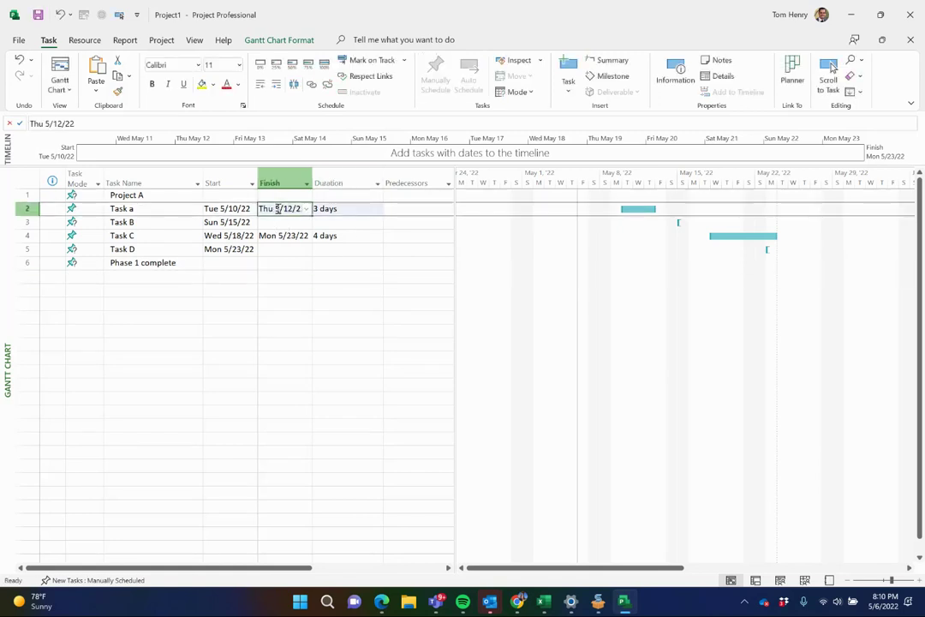
Step: Set Task B's duration to 2 days
{"action": "left_click", "coordinate": [342, 223]}
{"action": "left_click", "coordinate": [377, 219]}
{"action": "left_click", "coordinate": [377, 219]}
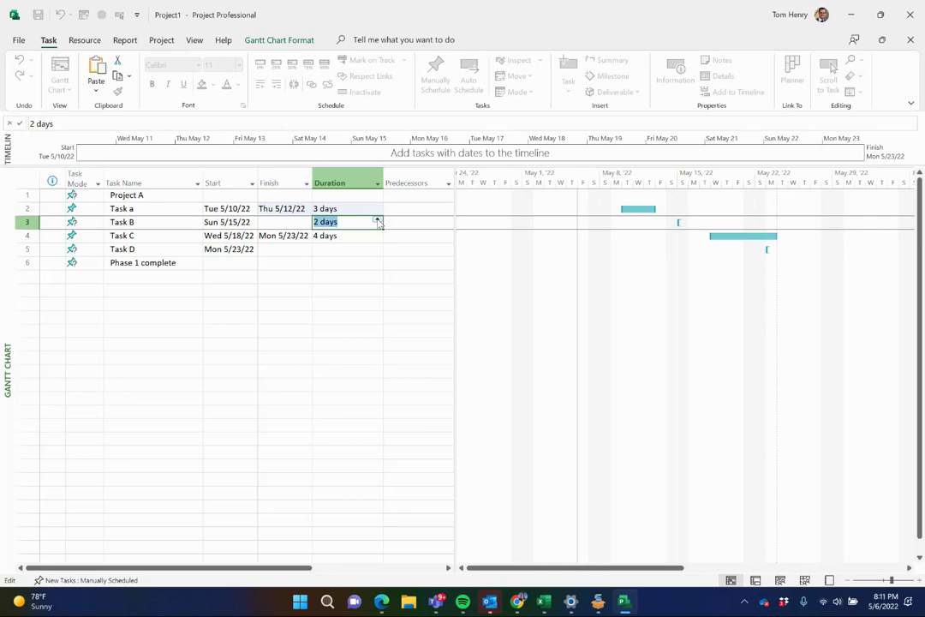
{"action": "left_click", "coordinate": [328, 305]}
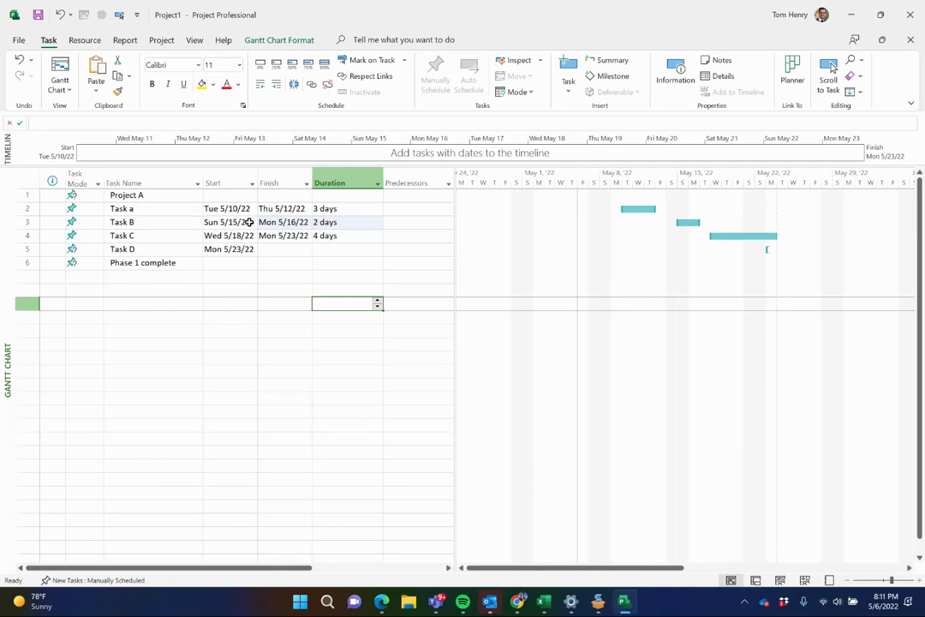
Step: Set Task B's finish date to 5/12/22 and extend it to 5/26/22
{"action": "left_click", "coordinate": [287, 222]}
{"action": "left_click", "coordinate": [307, 221]}
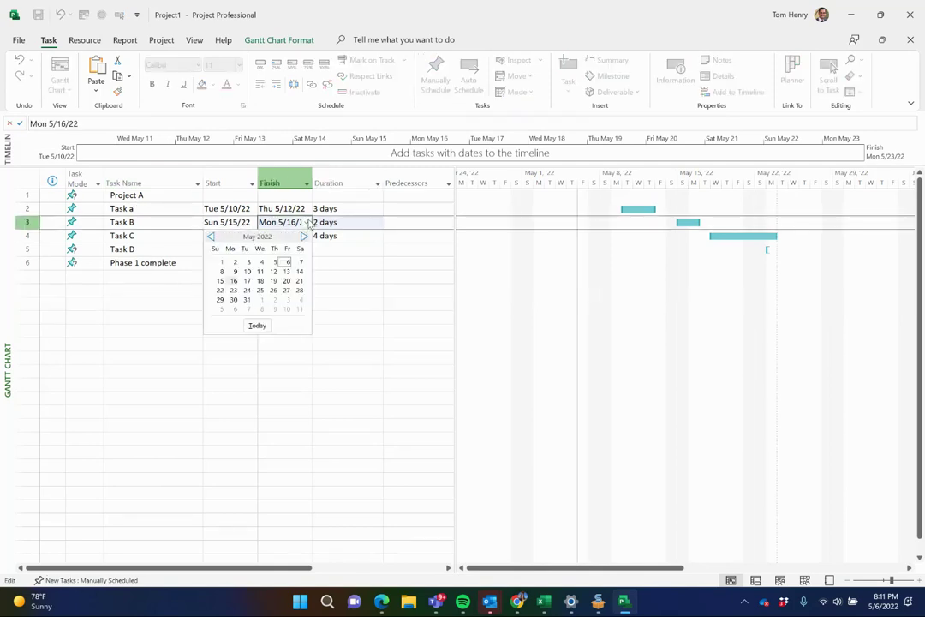
{"action": "left_click", "coordinate": [271, 271]}
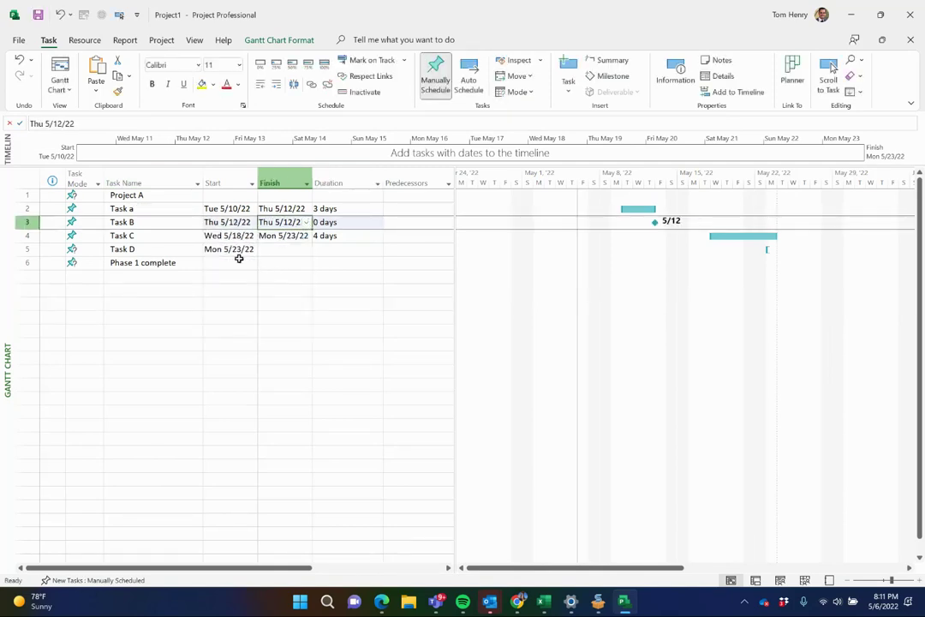
{"action": "left_click", "coordinate": [307, 222]}
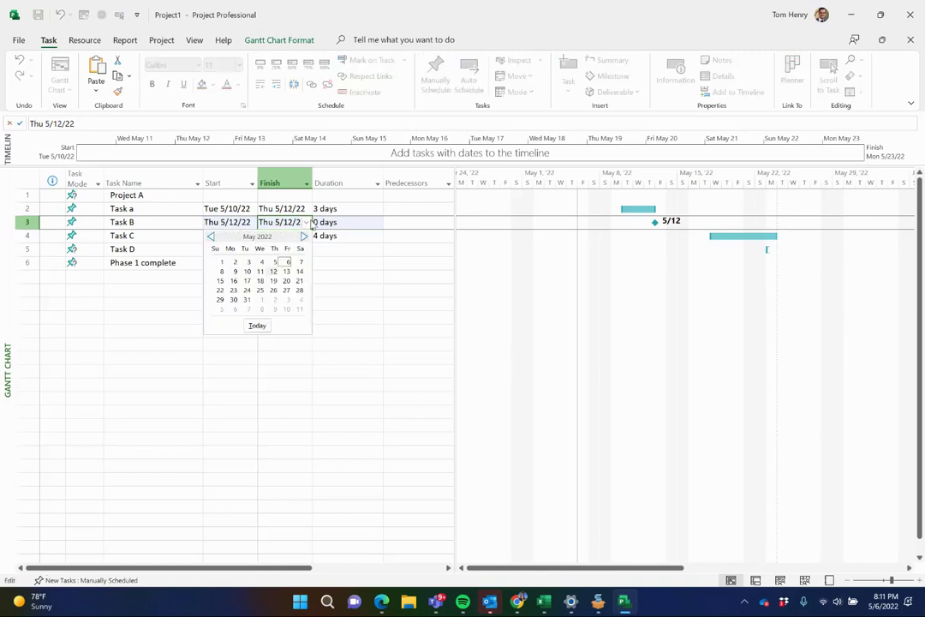
{"action": "left_click", "coordinate": [273, 289]}
{"action": "left_click", "coordinate": [306, 258]}
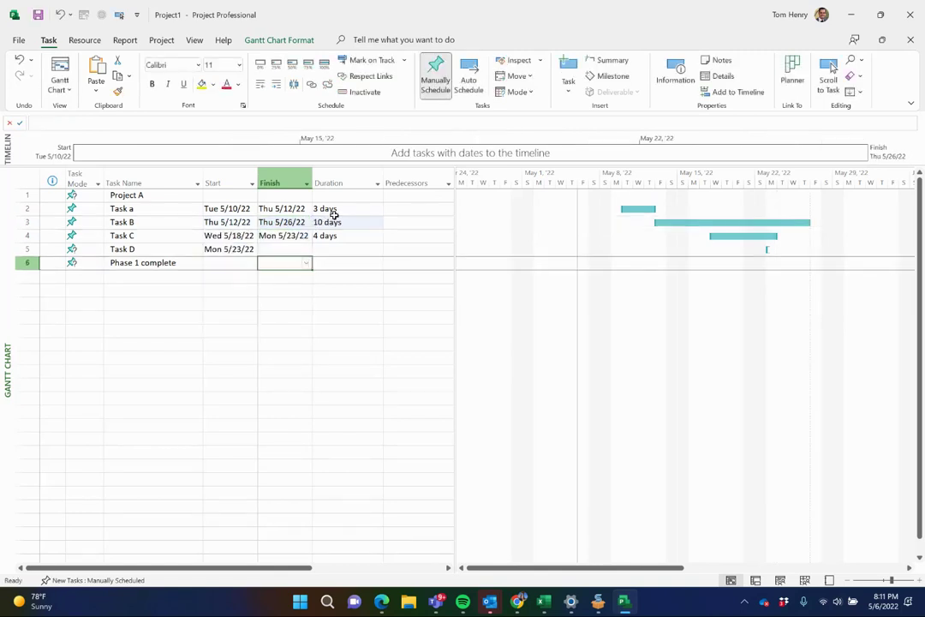
{"action": "left_click", "coordinate": [343, 222]}
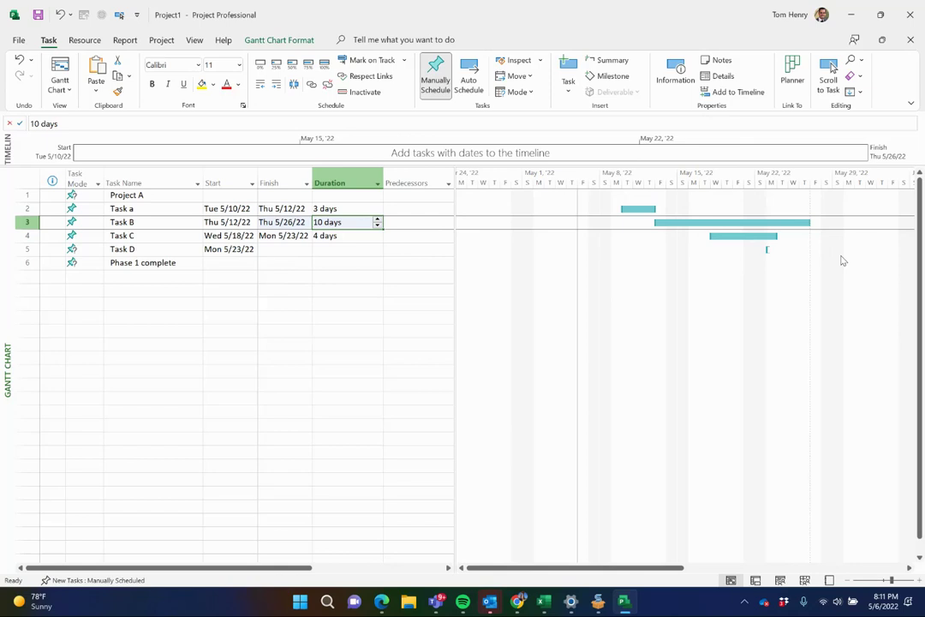
Step: Link Task B to Task C so that Task C depends on Task B
{"action": "left_click", "coordinate": [143, 246]}
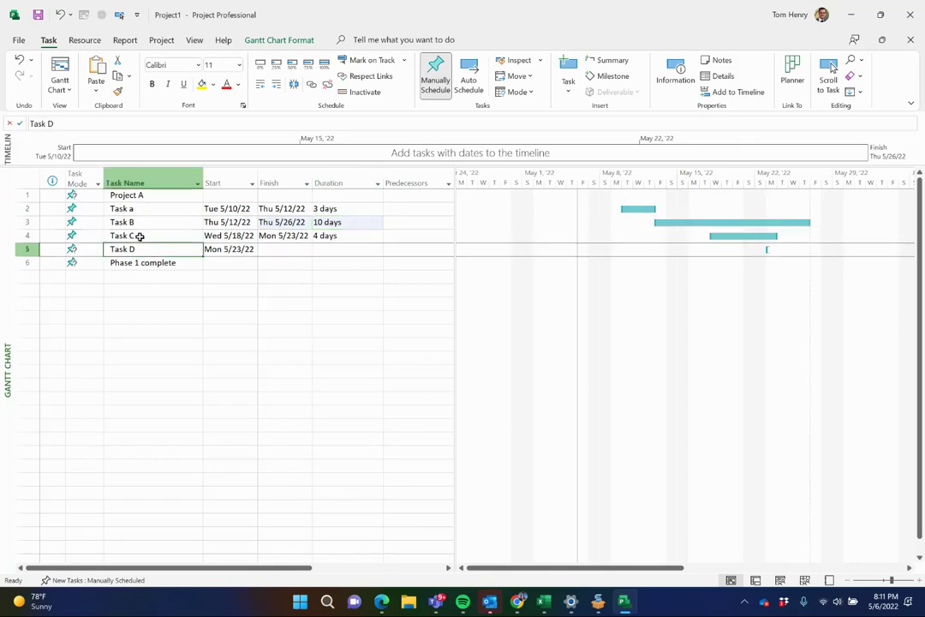
{"action": "left_click", "coordinate": [140, 237]}
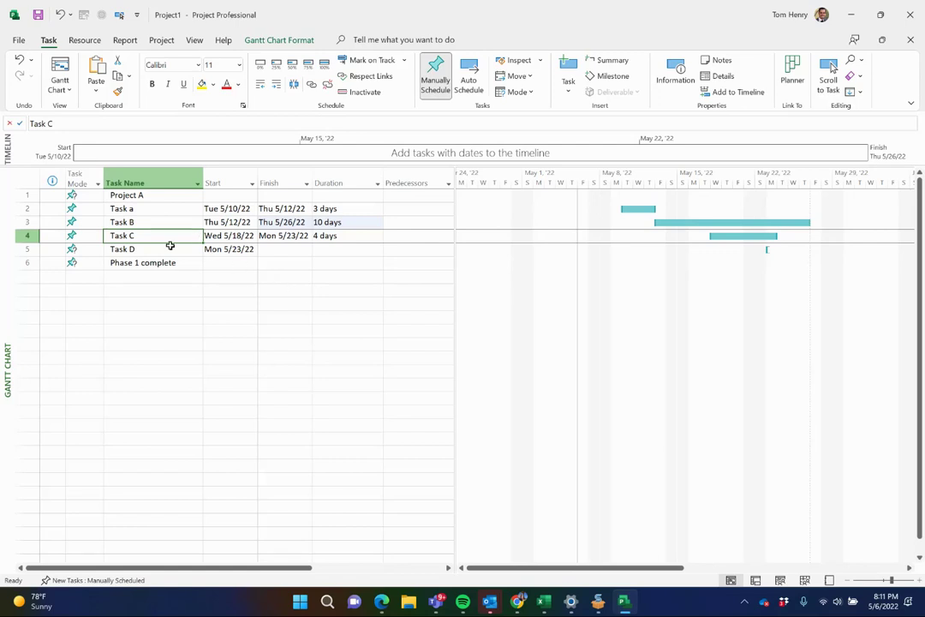
{"action": "left_click", "coordinate": [153, 224]}
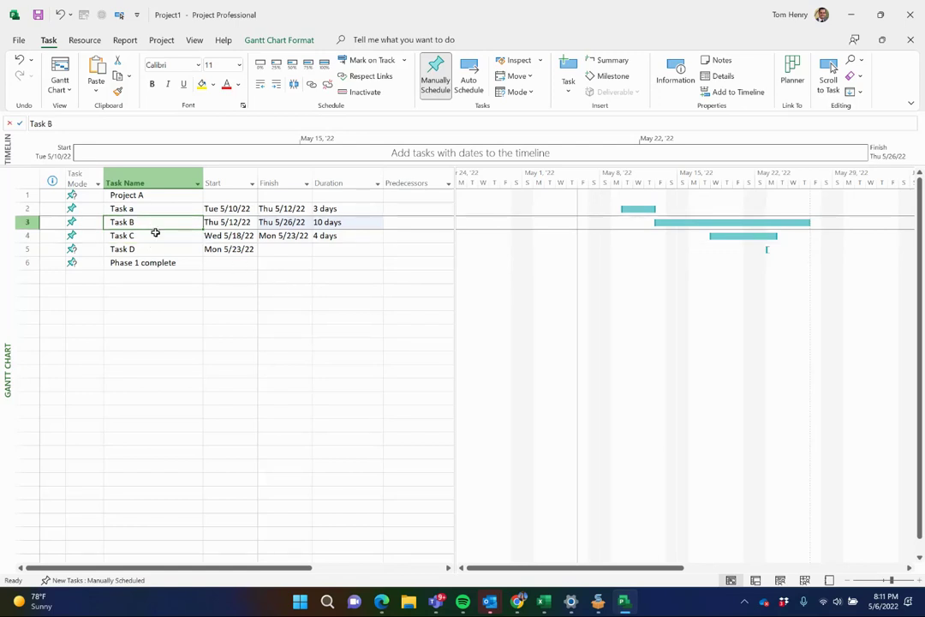
{"action": "left_click", "coordinate": [155, 237], "text": "shift"}
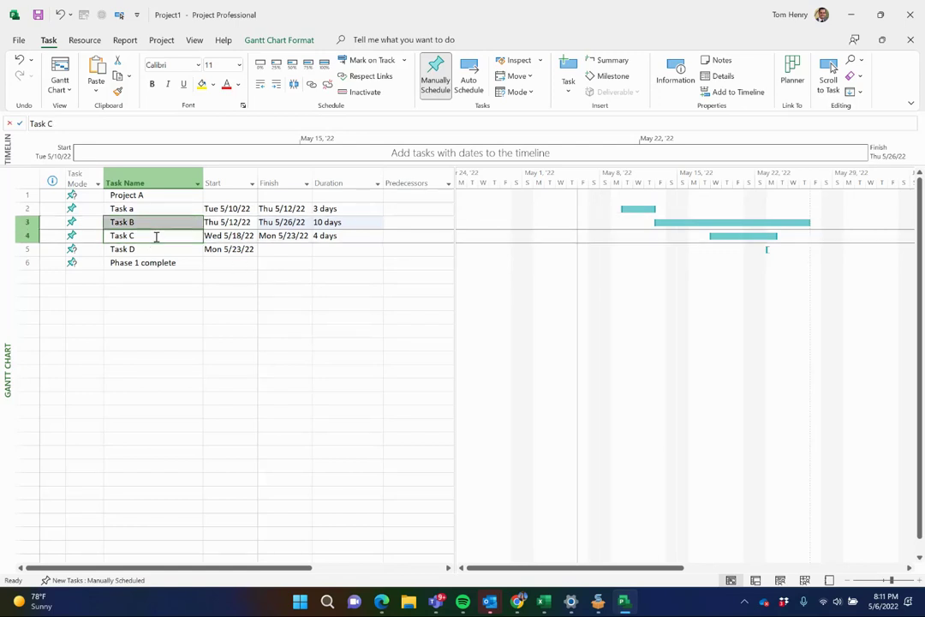
{"action": "left_click", "coordinate": [312, 85]}
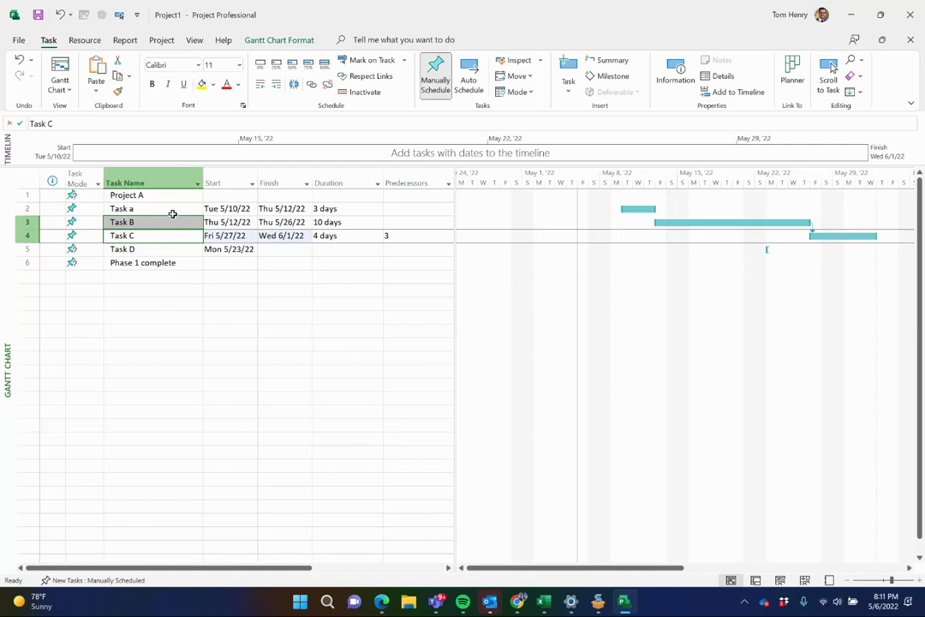
Step: Increase Task B's duration to 13 days
{"action": "left_click", "coordinate": [274, 222]}
{"action": "left_click", "coordinate": [351, 222]}
{"action": "left_click", "coordinate": [377, 219]}
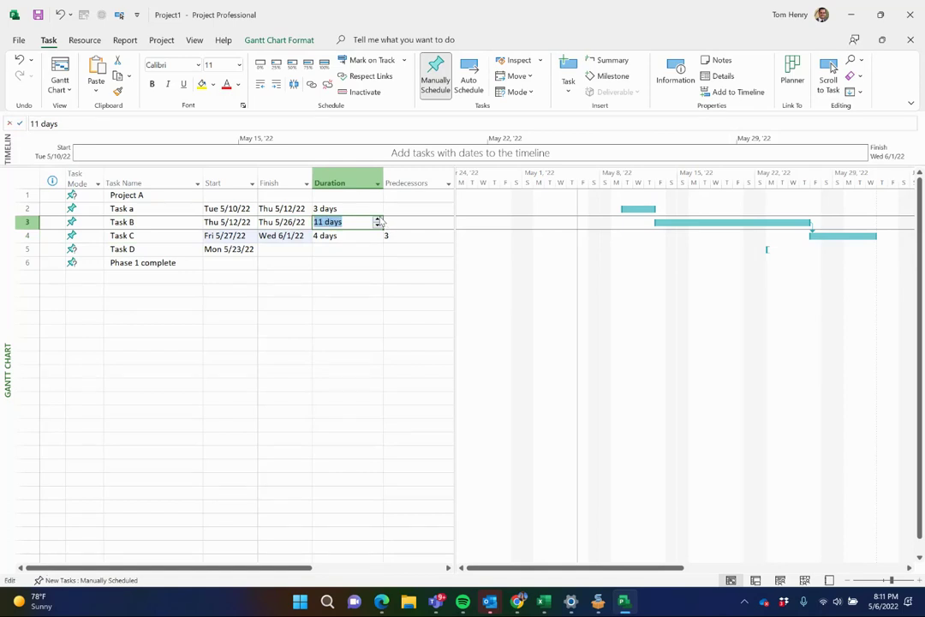
{"action": "left_click", "coordinate": [377, 220]}
{"action": "left_click", "coordinate": [377, 220]}
{"action": "left_click", "coordinate": [207, 314]}
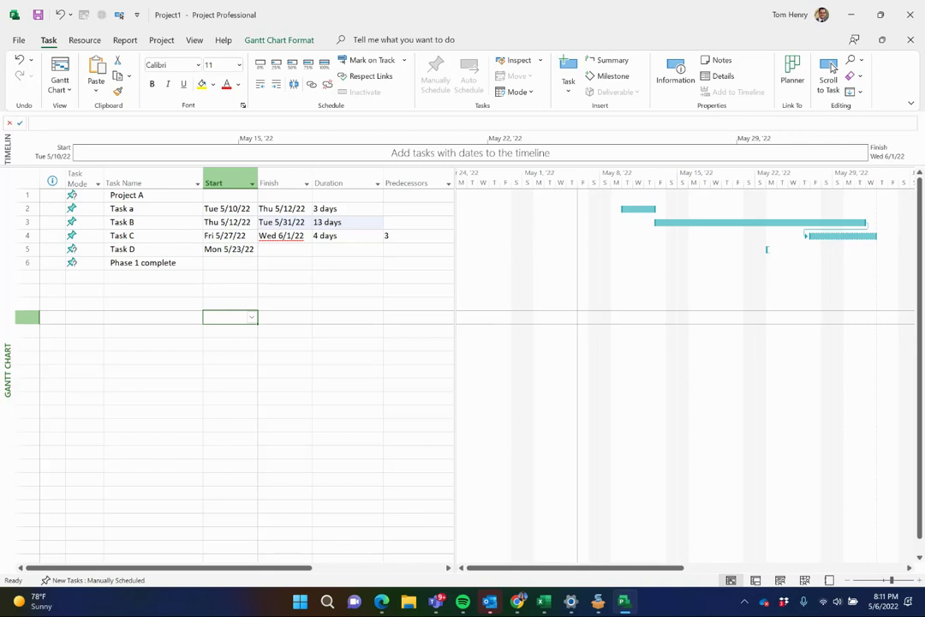
Step: Enter "next week" as Task C's finish date
{"action": "left_click", "coordinate": [86, 196]}
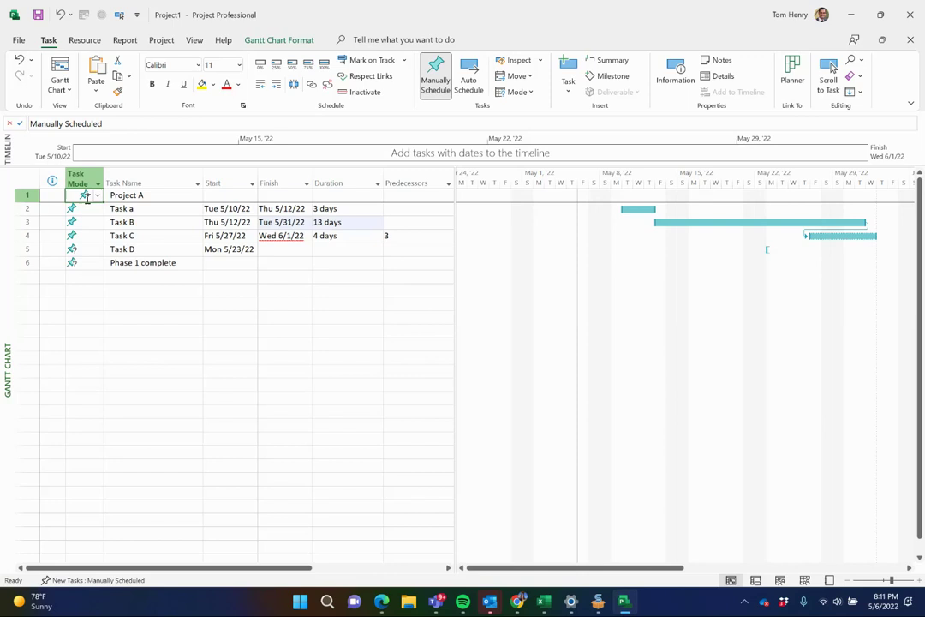
{"action": "left_click", "coordinate": [119, 197]}
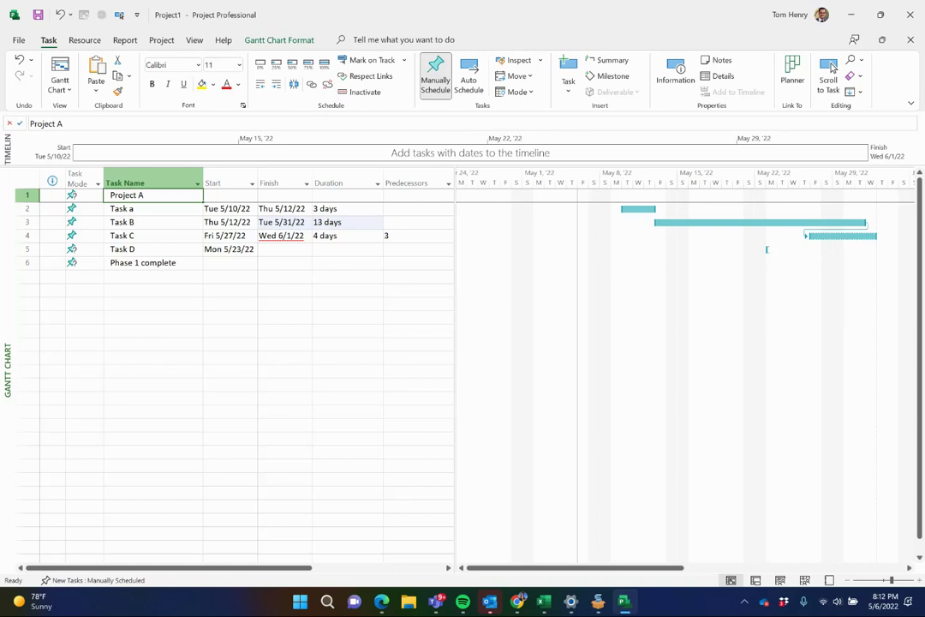
{"action": "left_click", "coordinate": [292, 235]}
{"action": "type", "text": "n"}
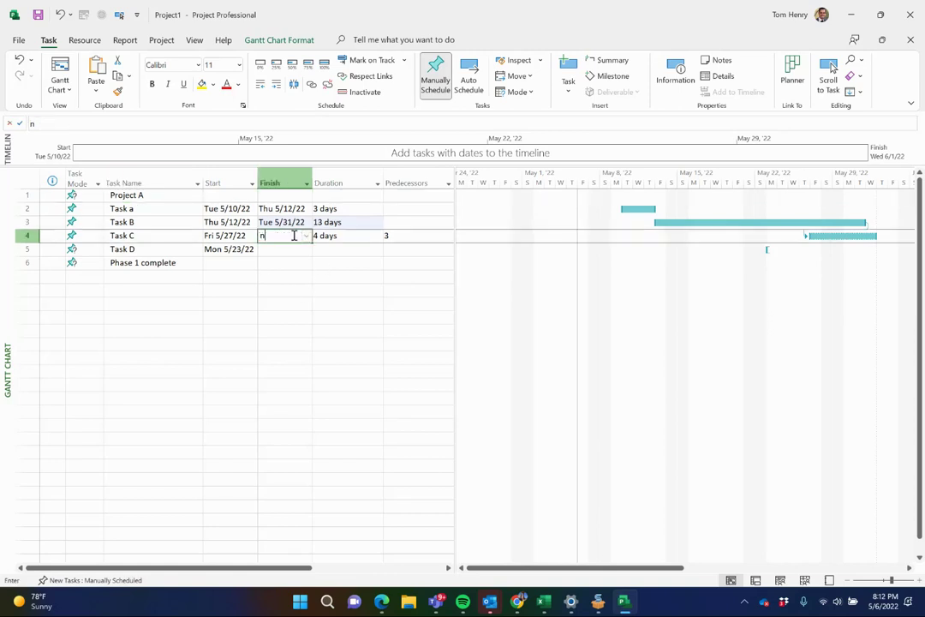
{"action": "type", "text": "ext week"}
{"action": "key", "text": "Return"}
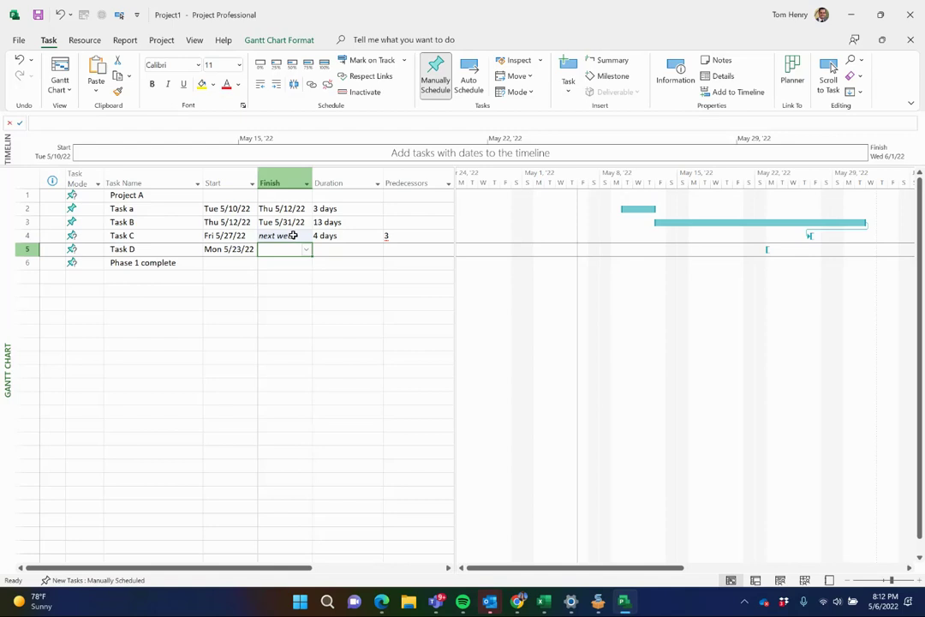
{"action": "left_click", "coordinate": [304, 241]}
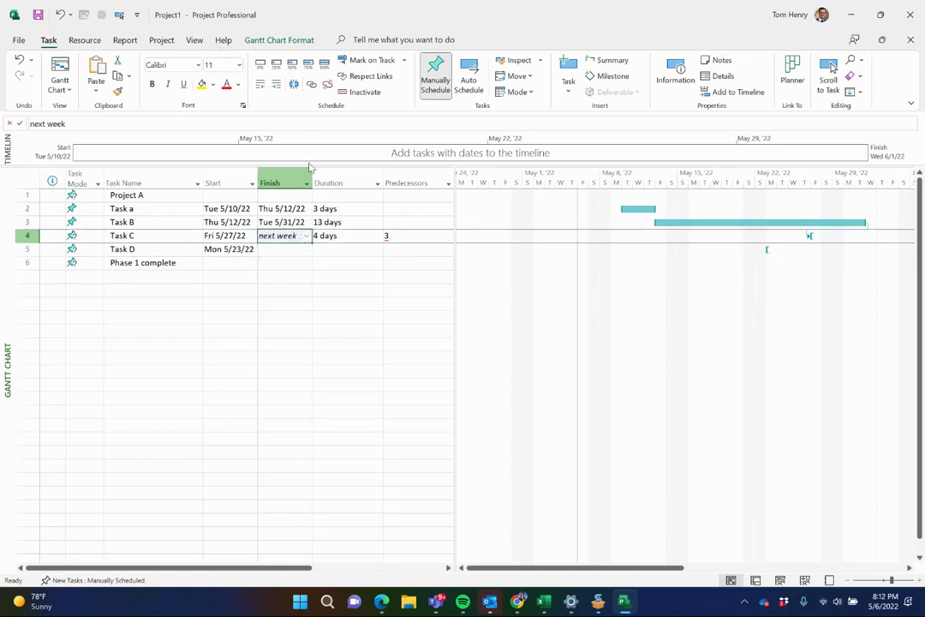
Step: Set Project A's task mode to Auto Scheduled and fill that mode down through Phase 1 complete
{"action": "left_click", "coordinate": [94, 196]}
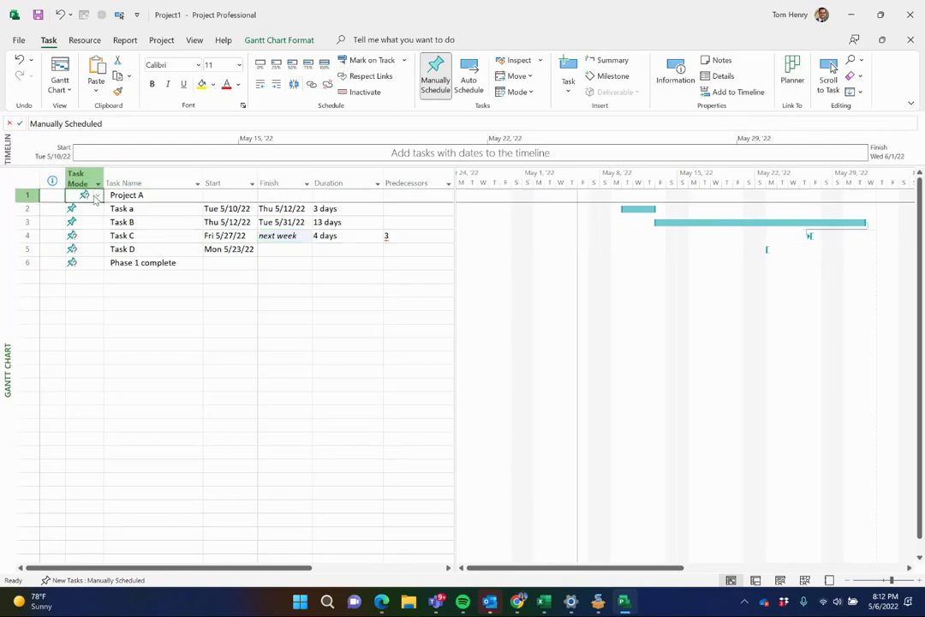
{"action": "left_click", "coordinate": [97, 196]}
{"action": "left_click", "coordinate": [90, 216]}
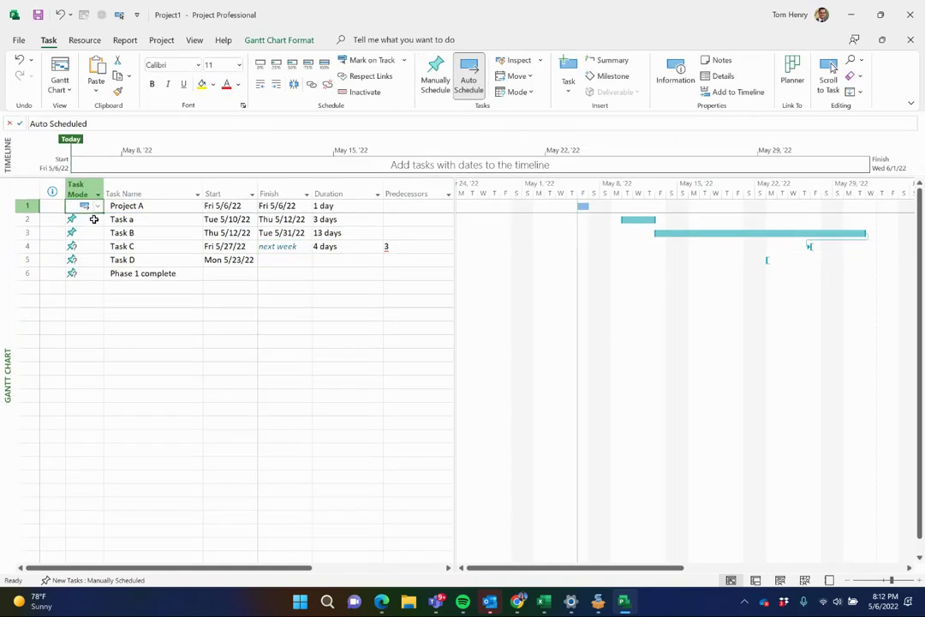
{"action": "left_click", "coordinate": [95, 221]}
{"action": "left_click", "coordinate": [87, 205]}
{"action": "left_click_drag", "start_coordinate": [103, 212], "coordinate": [103, 278]}
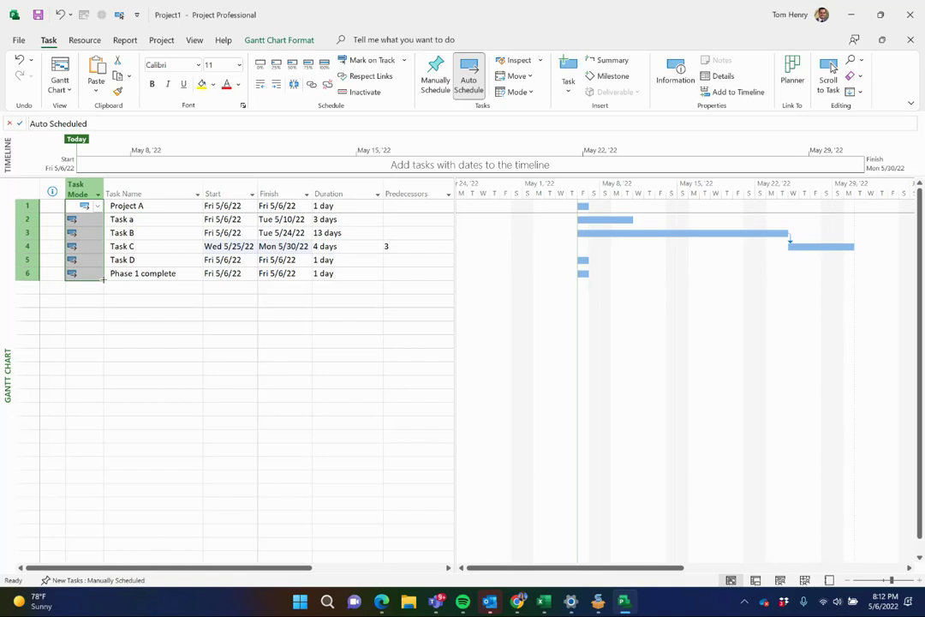
{"action": "left_click", "coordinate": [106, 269]}
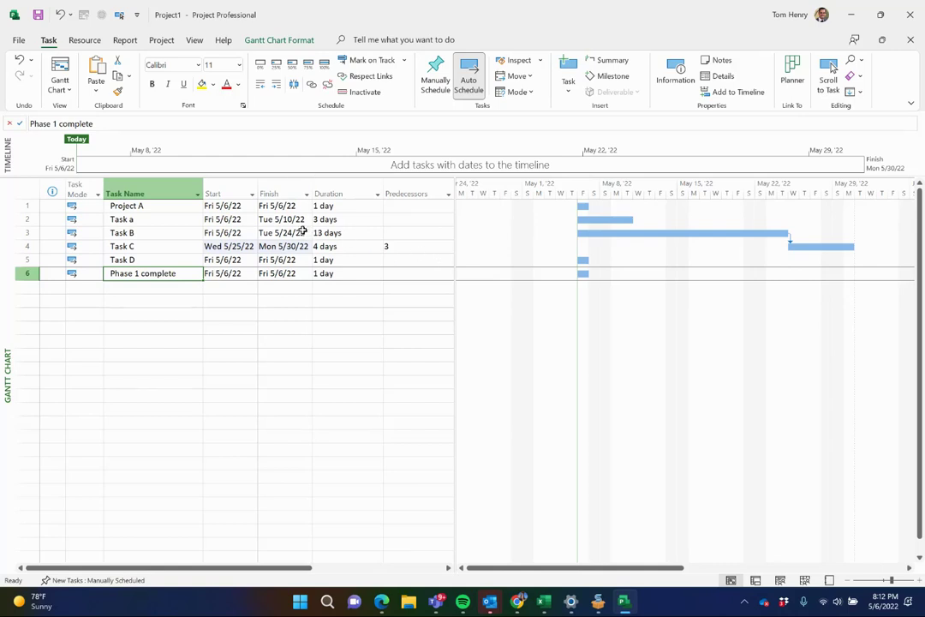
Step: Increase Task B's duration to 17 days
{"action": "left_click", "coordinate": [277, 232]}
{"action": "left_click", "coordinate": [210, 232]}
{"action": "left_click", "coordinate": [366, 232]}
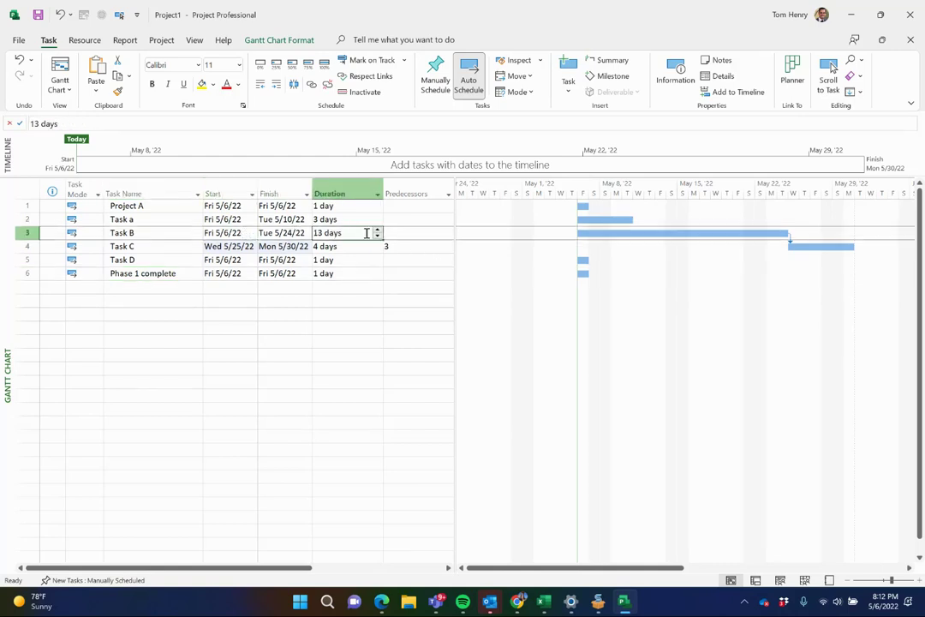
{"action": "left_click", "coordinate": [378, 229]}
{"action": "left_click", "coordinate": [378, 229]}
{"action": "left_click", "coordinate": [378, 230]}
{"action": "left_click", "coordinate": [378, 230]}
{"action": "left_click", "coordinate": [152, 287]}
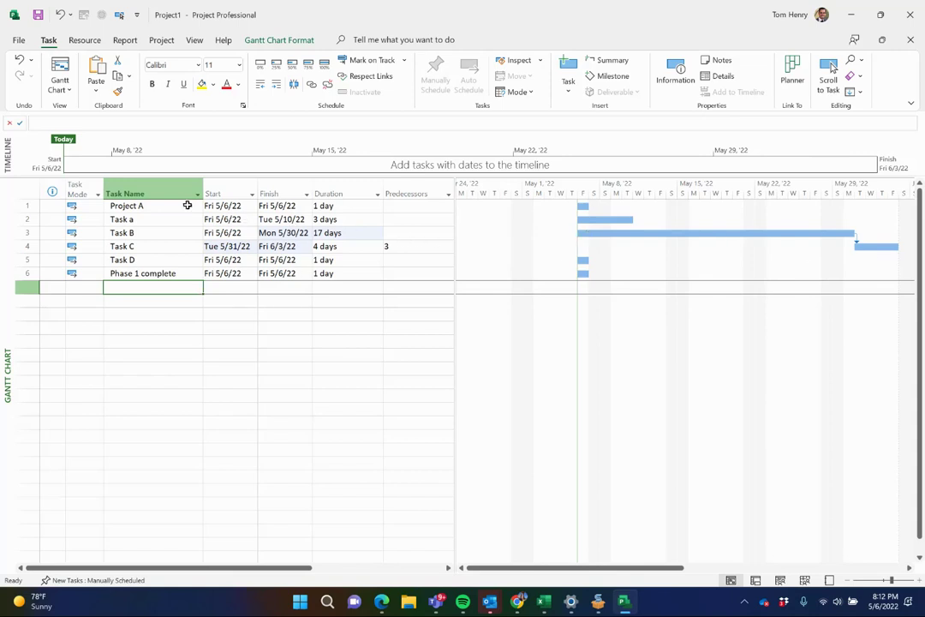
Step: Link the tasks from Task a through Phase 1 complete in sequence
{"action": "left_click_drag", "start_coordinate": [165, 219], "coordinate": [168, 275]}
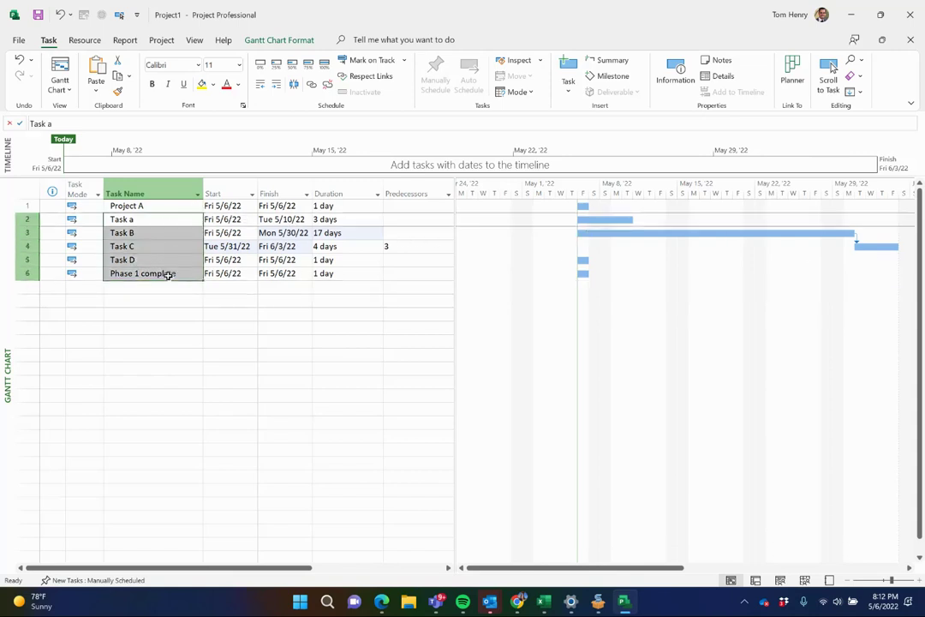
{"action": "left_click", "coordinate": [311, 83]}
{"action": "left_click", "coordinate": [176, 267]}
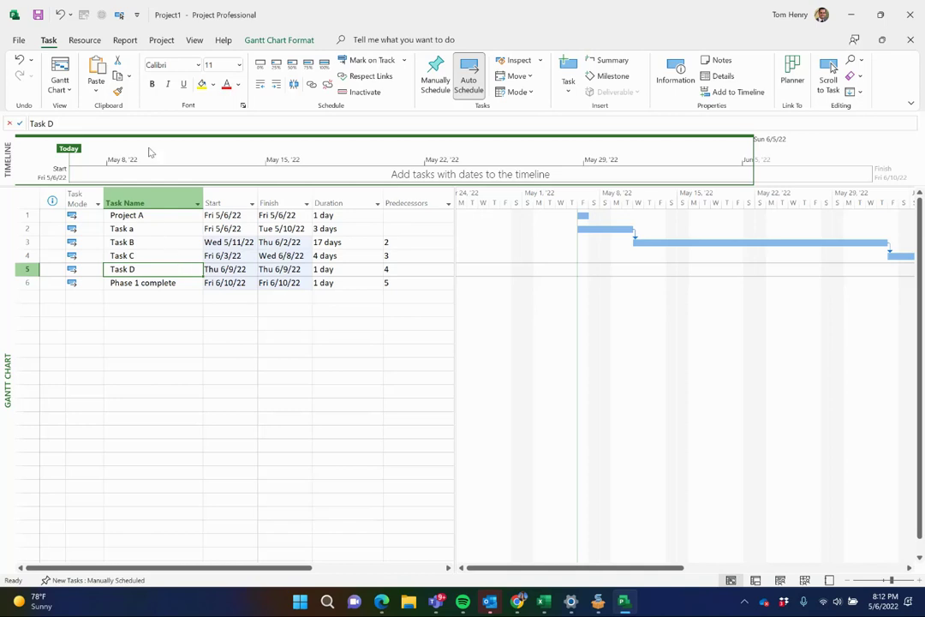
Step: Change the project's start date to 5/20/2022 in the Project Information dialog
{"action": "left_click", "coordinate": [161, 39]}
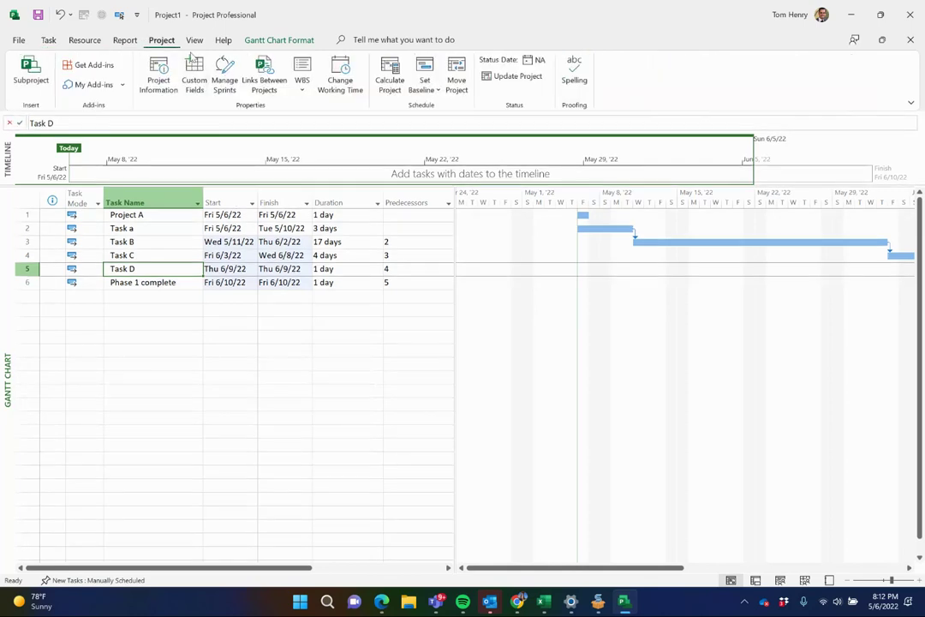
{"action": "left_click", "coordinate": [159, 75]}
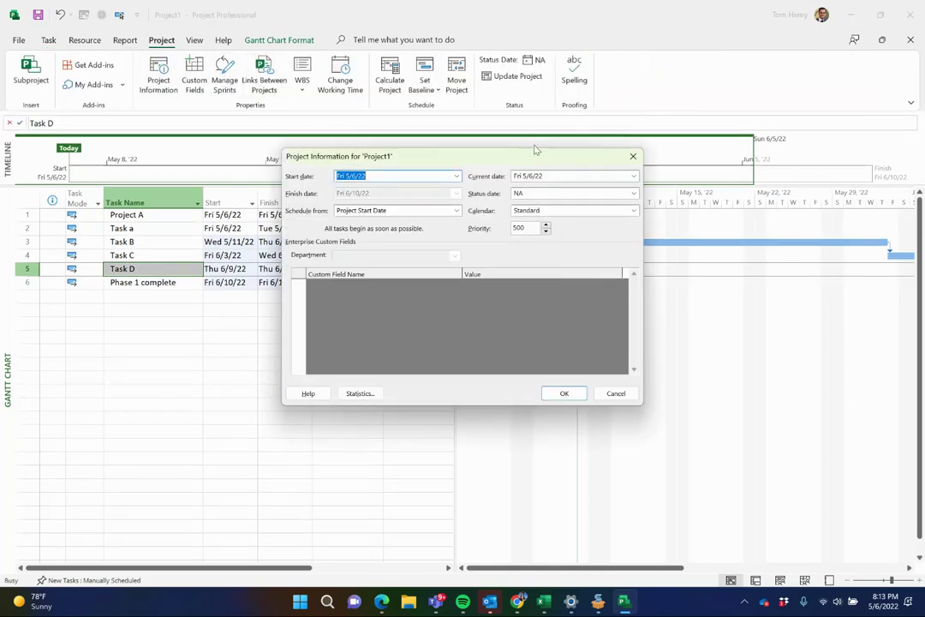
{"action": "left_click", "coordinate": [455, 176]}
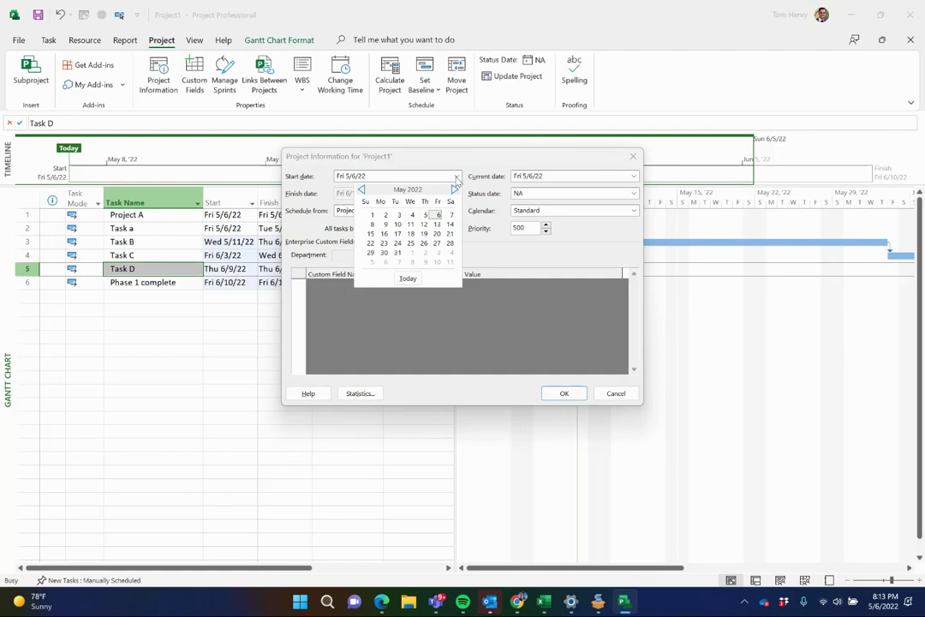
{"action": "left_click", "coordinate": [437, 234]}
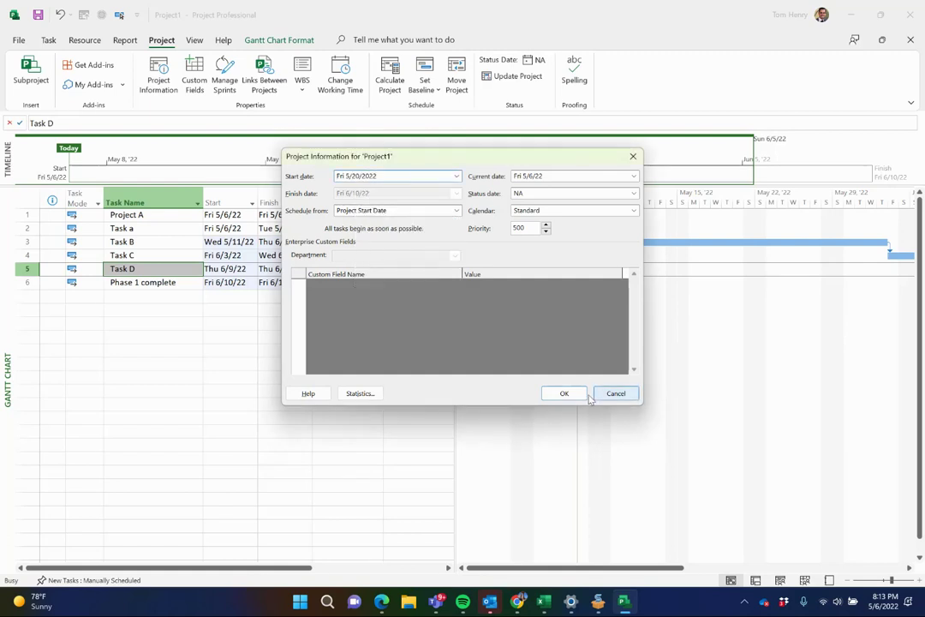
{"action": "left_click", "coordinate": [616, 393]}
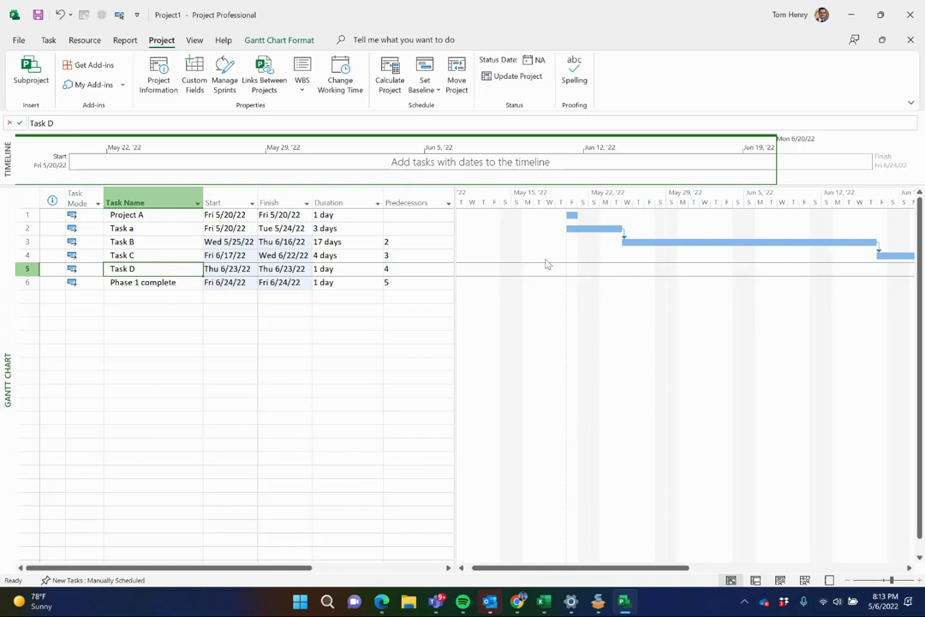
Step: Switch to Excel to review the original task list, and return to the Project schedule
{"action": "left_click", "coordinate": [277, 240]}
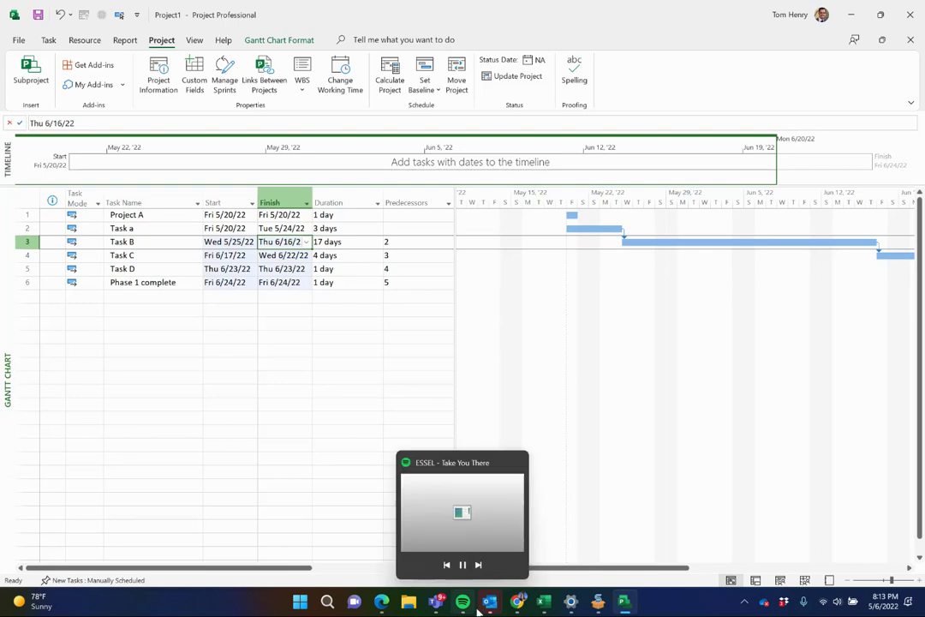
{"action": "left_click", "coordinate": [545, 602]}
{"action": "left_click", "coordinate": [210, 248]}
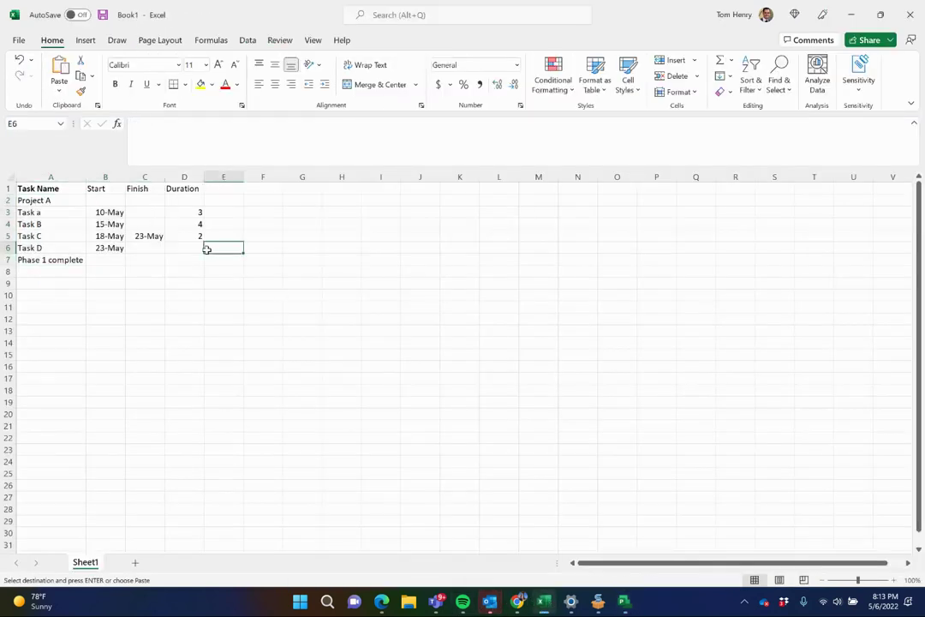
{"action": "left_click", "coordinate": [853, 17]}
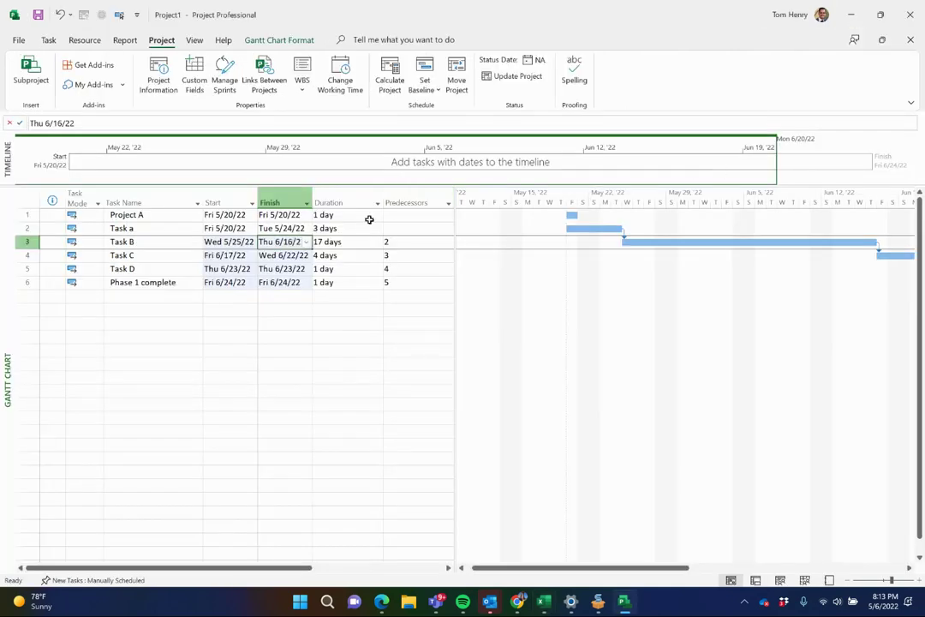